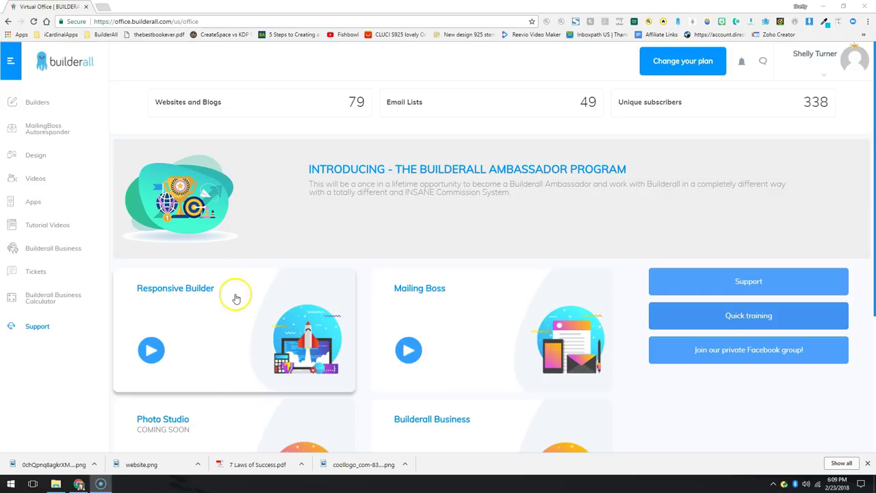
Step: Open the Photo Studio app
{"action": "left_click", "coordinate": [34, 204]}
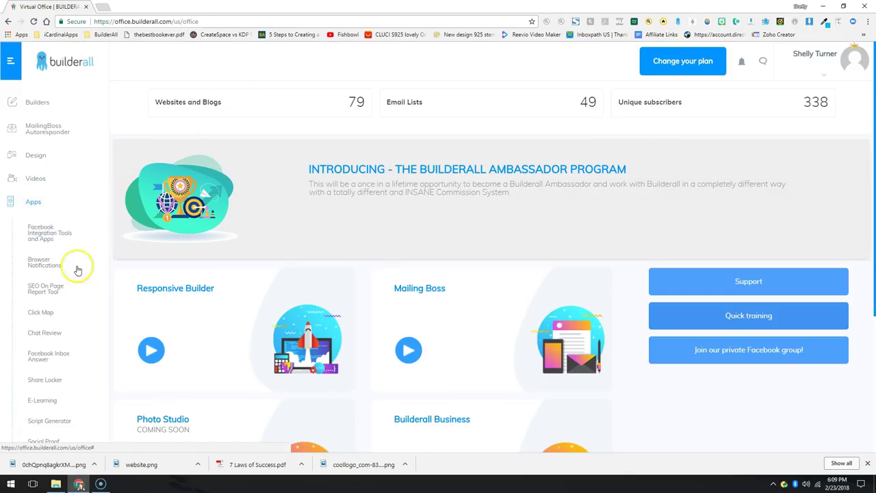
{"action": "scroll", "coordinate": [65, 356], "scroll_direction": "down", "scroll_amount": 3}
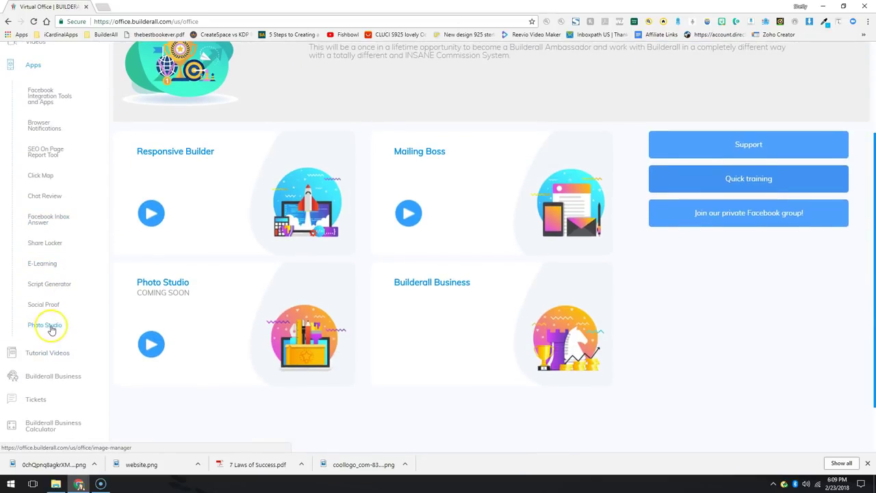
{"action": "left_click", "coordinate": [41, 400]}
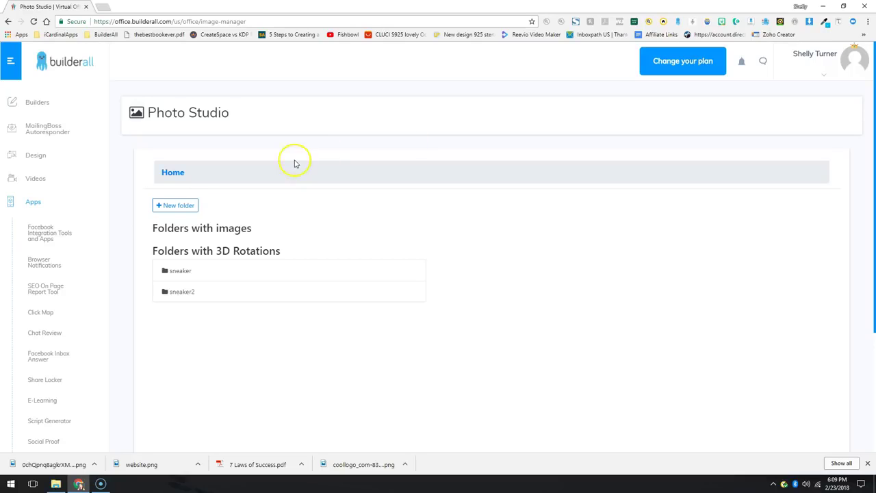
Step: Open the "Imac - Chroma Key" mockup in Design Studio
{"action": "left_click", "coordinate": [37, 156]}
{"action": "left_click", "coordinate": [44, 182]}
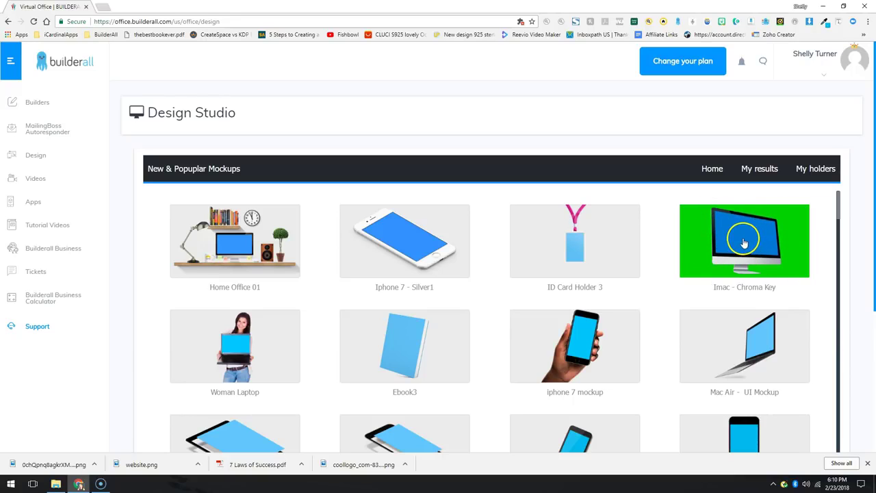
{"action": "scroll", "coordinate": [530, 311], "scroll_direction": "down", "scroll_amount": 2}
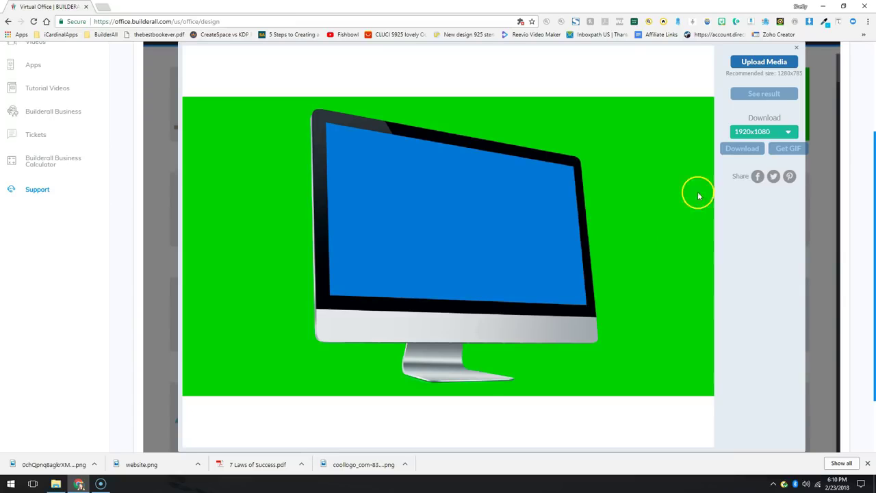
Step: Upload the website image from the Photo Studio Demo folder into the mockup, nudging it slightly down in the crop frame before accepting it
{"action": "left_click", "coordinate": [758, 62]}
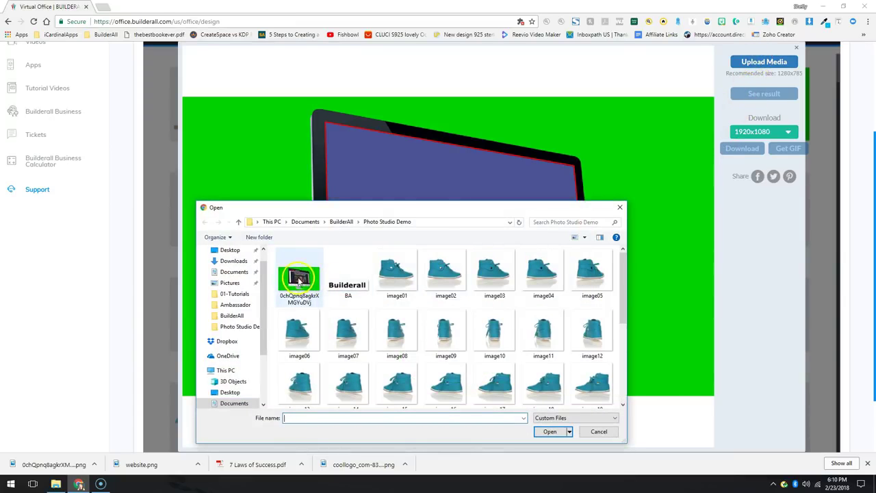
{"action": "scroll", "coordinate": [445, 329], "scroll_direction": "down", "scroll_amount": 3}
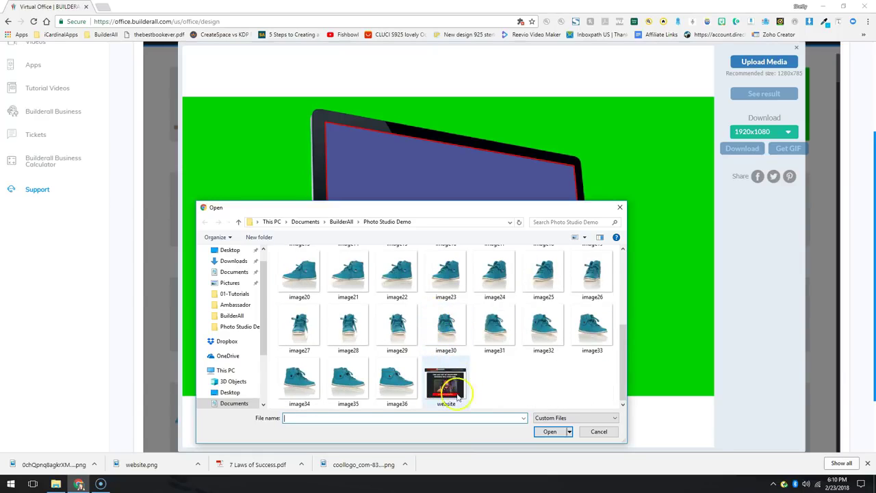
{"action": "left_click", "coordinate": [445, 383]}
{"action": "left_click", "coordinate": [550, 431]}
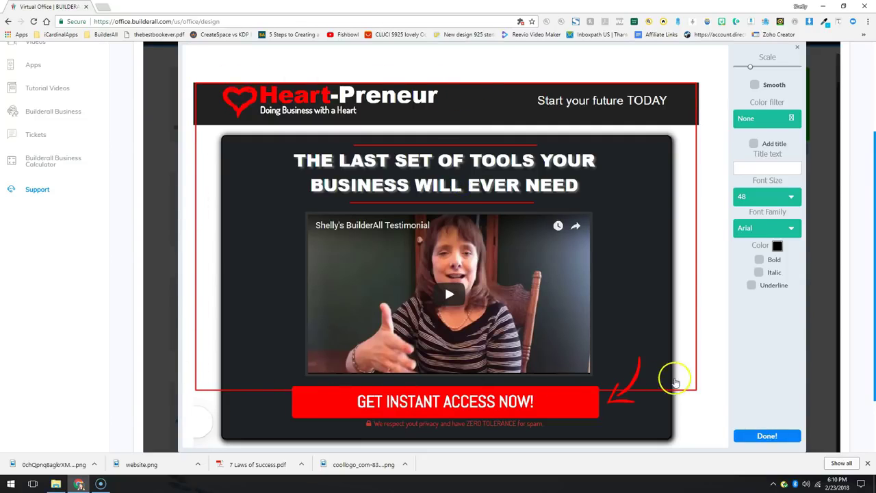
{"action": "mouse_move", "coordinate": [426, 202]}
{"action": "left_mouse_down"}
{"action": "mouse_move", "coordinate": [450, 236]}
{"action": "mouse_move", "coordinate": [429, 206]}
{"action": "left_mouse_up"}
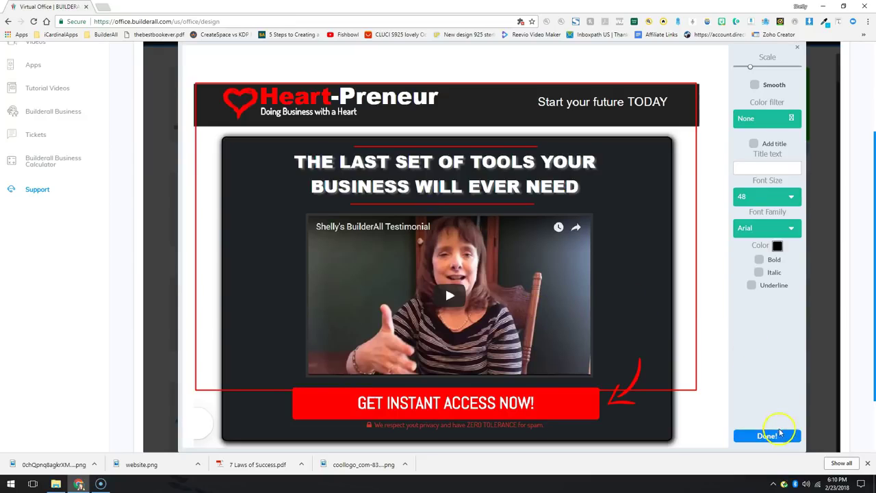
{"action": "left_click", "coordinate": [767, 436]}
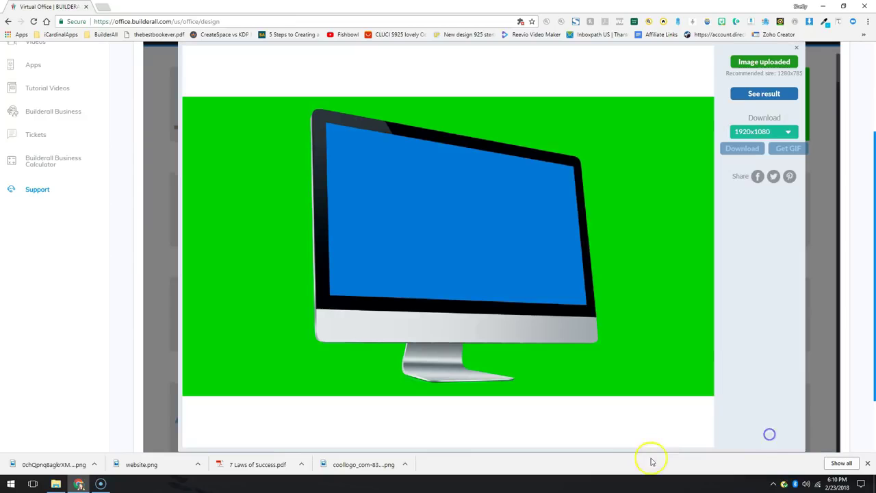
Step: Generate the mockup result, download it at 1920x1080 and check the downloaded image
{"action": "left_click", "coordinate": [768, 94]}
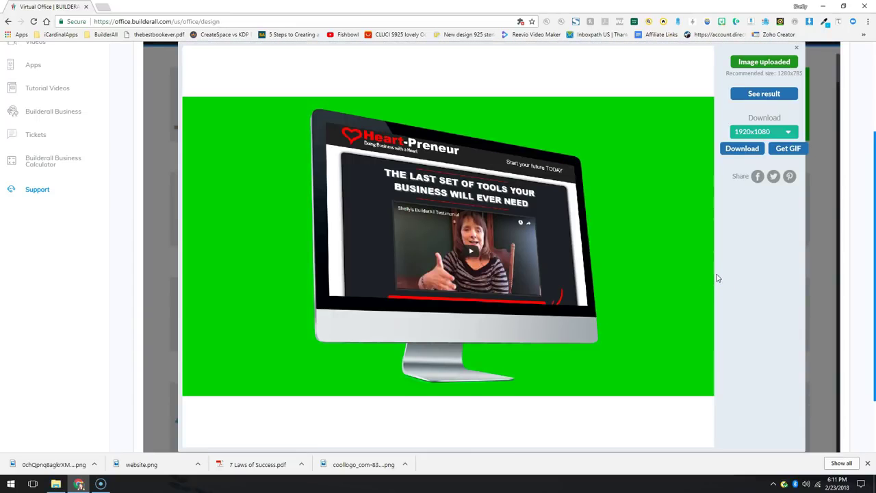
{"action": "left_click", "coordinate": [739, 150]}
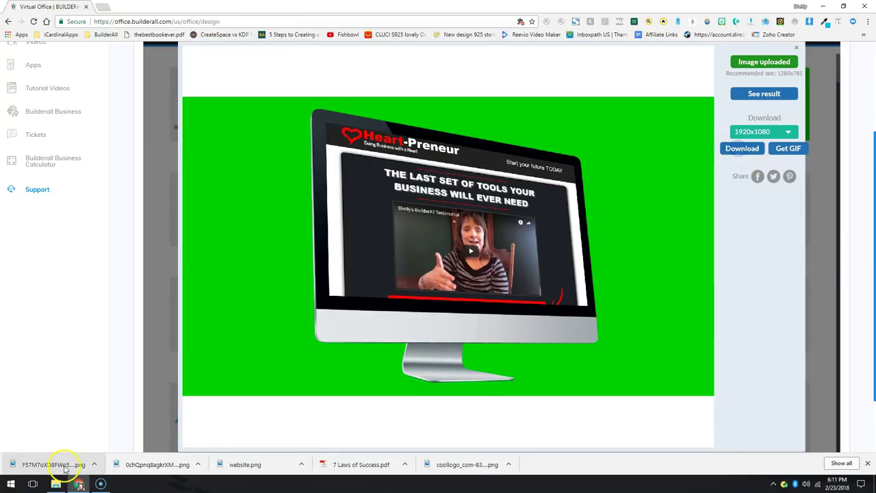
{"action": "left_click", "coordinate": [54, 465]}
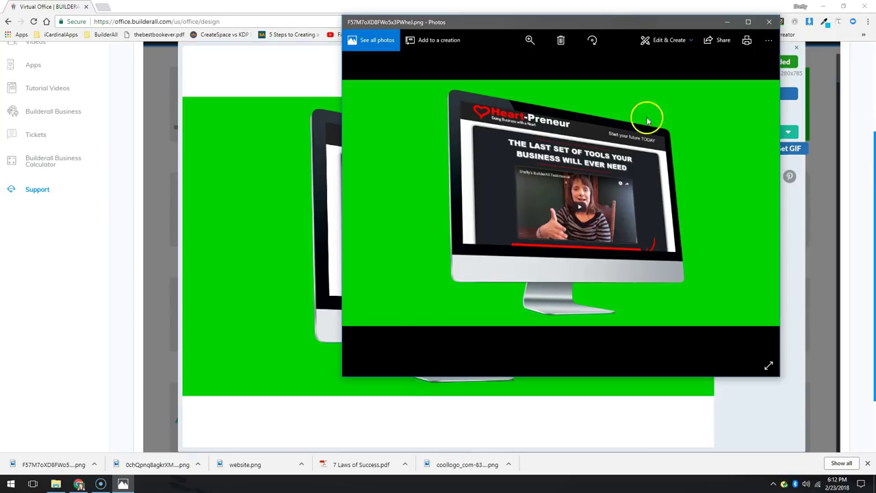
{"action": "left_click", "coordinate": [768, 25]}
Step: Leave Design Studio for the main dashboard and open the Photo Studio app
{"action": "scroll", "coordinate": [63, 270], "scroll_direction": "up", "scroll_amount": 2}
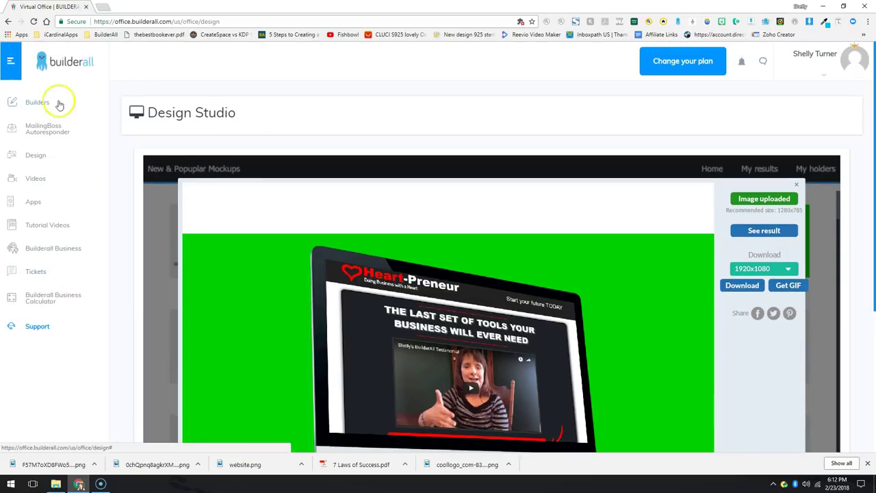
{"action": "left_click", "coordinate": [67, 60]}
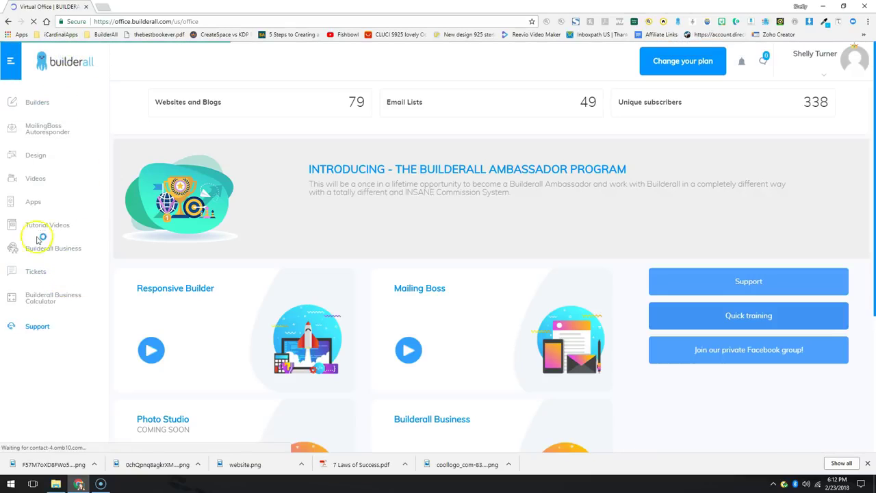
{"action": "left_click", "coordinate": [32, 205]}
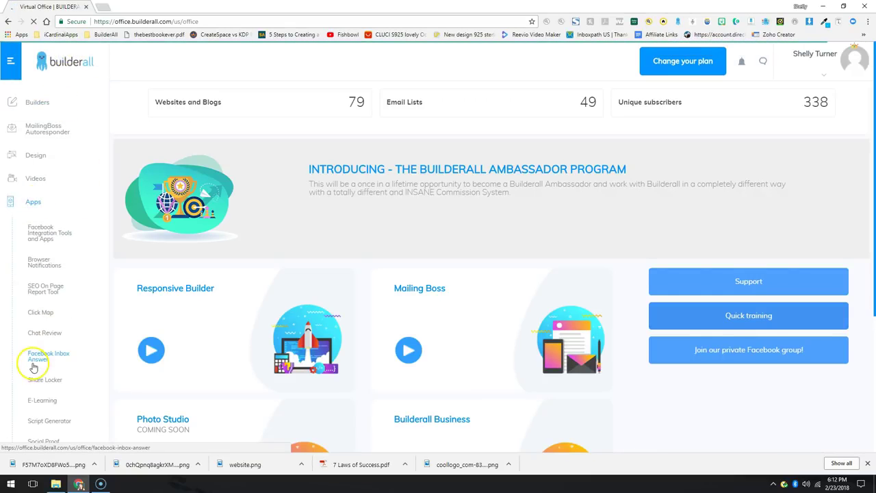
{"action": "scroll", "coordinate": [28, 363], "scroll_direction": "down", "scroll_amount": 2}
{"action": "left_click", "coordinate": [42, 324]}
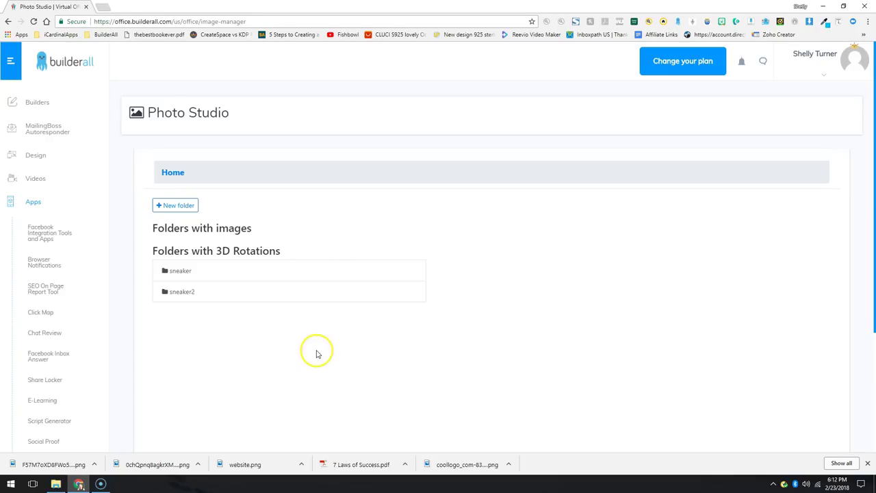
Step: Create a regular image folder named "websitepic", without the 3D rotation option
{"action": "left_click", "coordinate": [188, 205]}
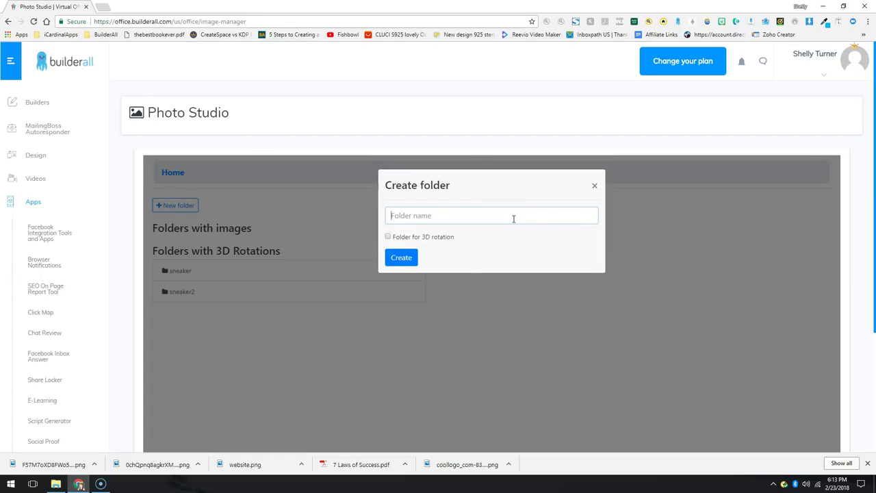
{"action": "left_click", "coordinate": [399, 259]}
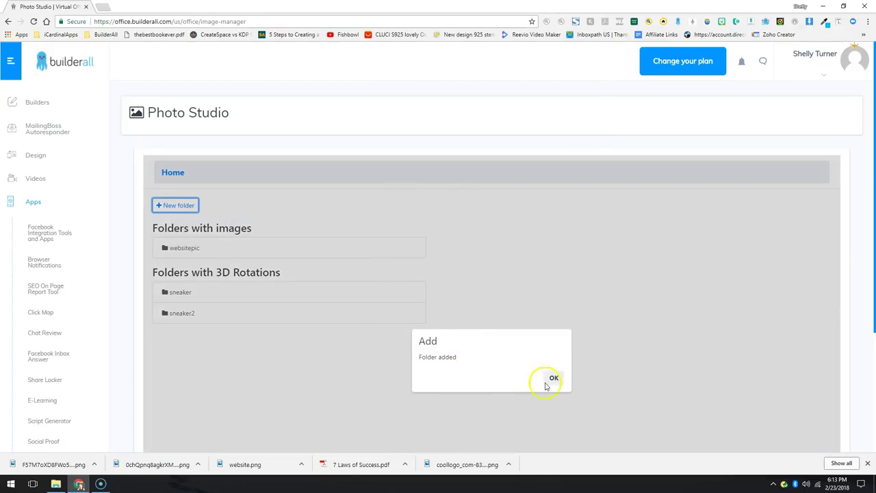
{"action": "left_click", "coordinate": [555, 380]}
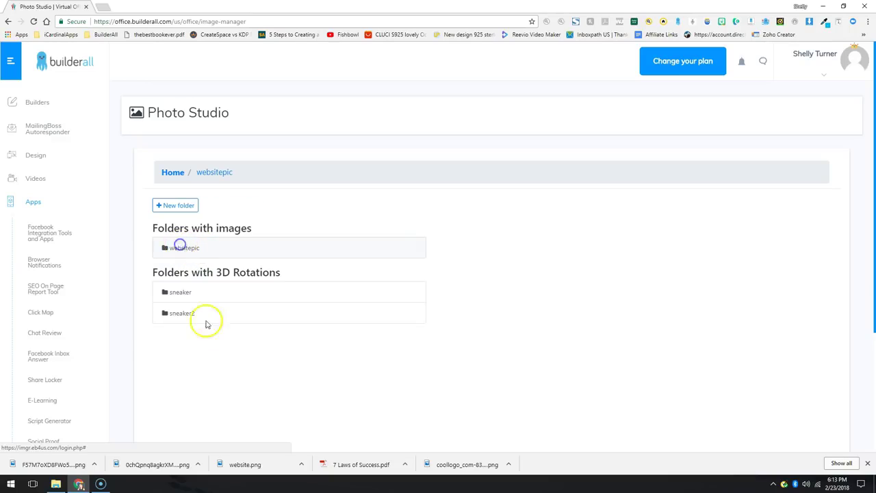
Step: Add the green-background mockup file website.png to the websitepic folder
{"action": "left_click", "coordinate": [182, 247]}
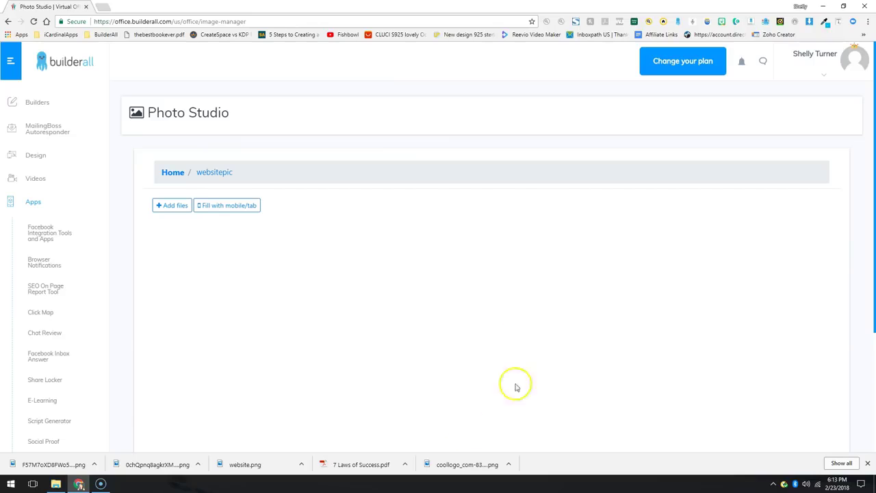
{"action": "left_click", "coordinate": [172, 206]}
{"action": "left_click", "coordinate": [413, 218]}
{"action": "scroll", "coordinate": [456, 331], "scroll_direction": "up", "scroll_amount": 1}
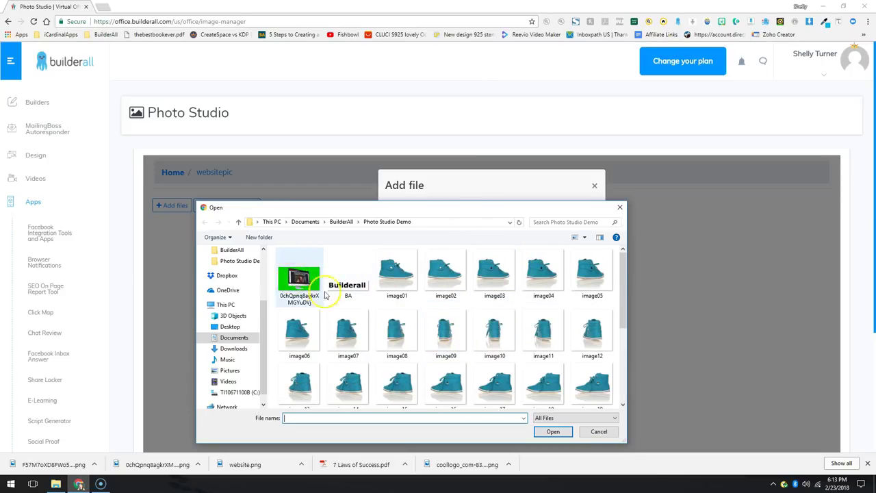
{"action": "scroll", "coordinate": [301, 284], "scroll_direction": "down", "scroll_amount": 3}
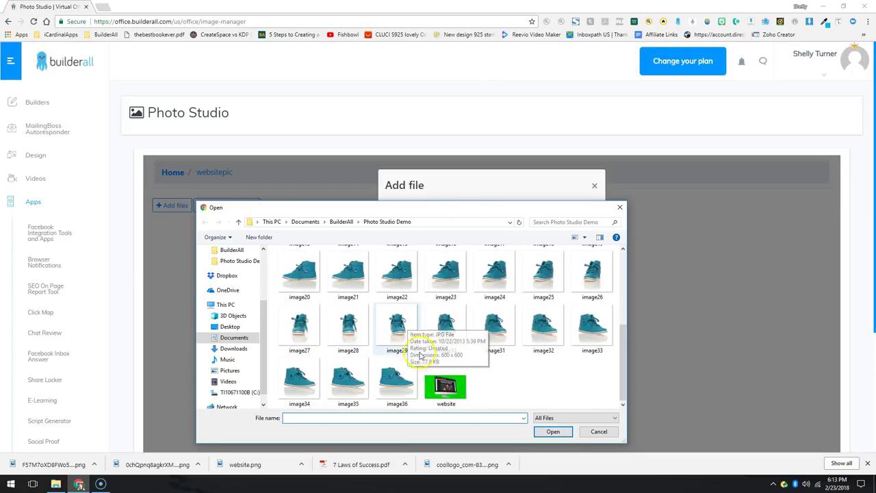
{"action": "left_click", "coordinate": [448, 388]}
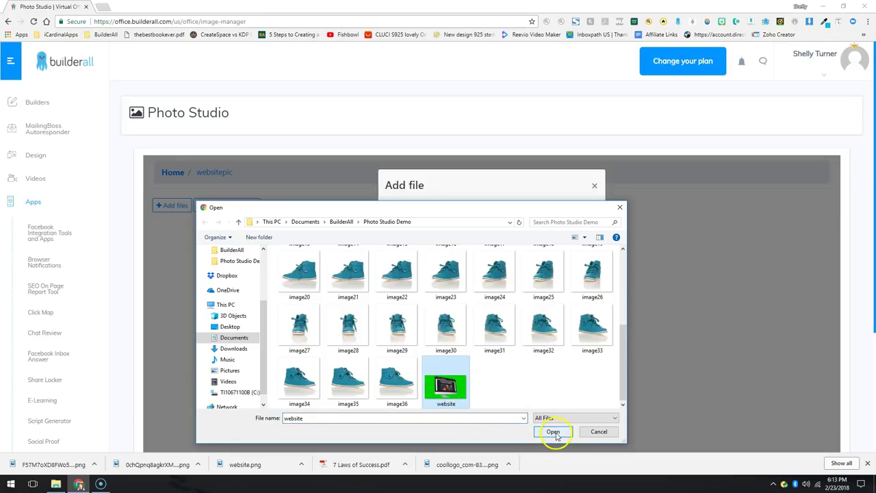
{"action": "left_click", "coordinate": [553, 432]}
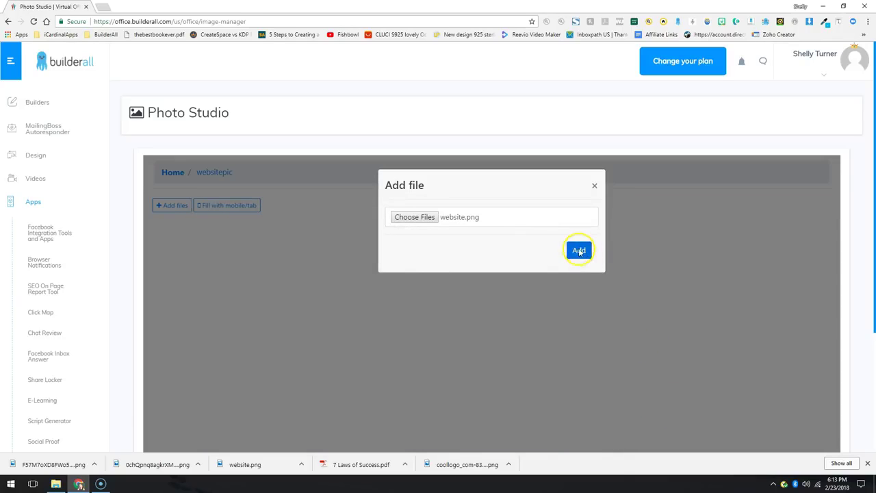
{"action": "left_click", "coordinate": [579, 251]}
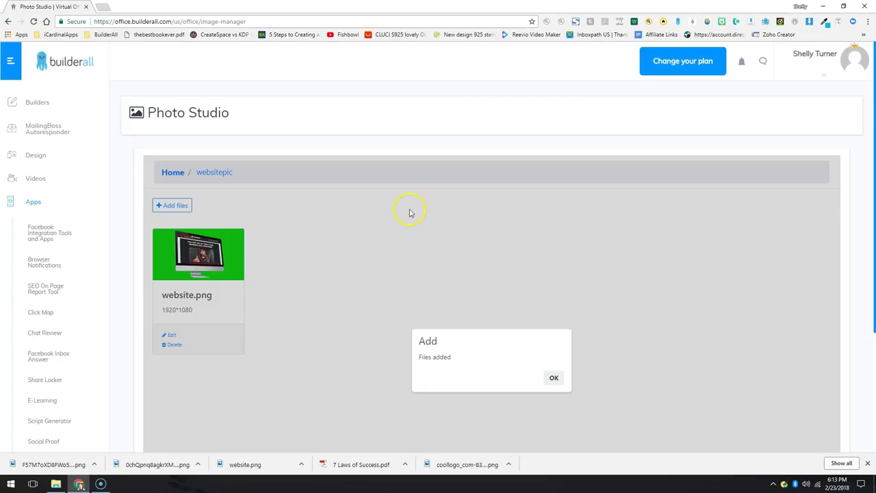
{"action": "left_click", "coordinate": [553, 377]}
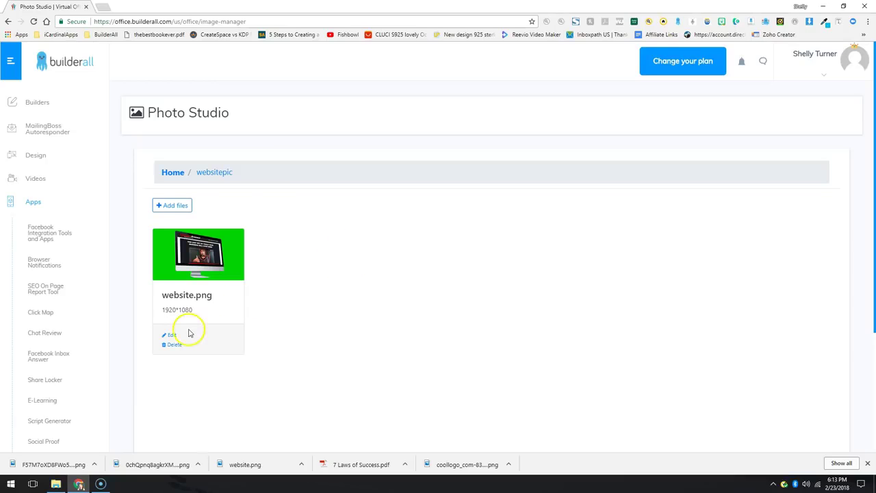
Step: Open website.png from the websitepic folder for editing
{"action": "left_click", "coordinate": [173, 334]}
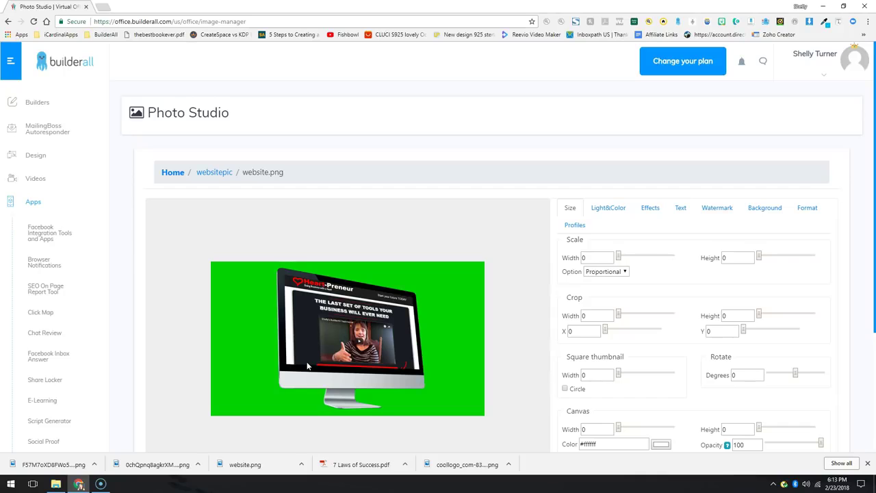
{"action": "left_click", "coordinate": [308, 346]}
{"action": "scroll", "coordinate": [526, 317], "scroll_direction": "down", "scroll_amount": 2}
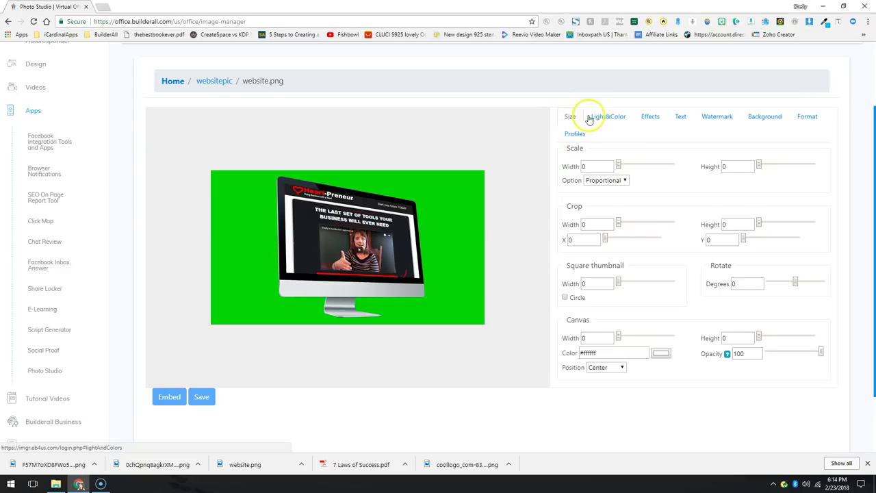
Step: Examine the editor's Light&Color, Effects, Text, Watermark, Background, Format, Profiles and Size options for website.png
{"action": "left_click", "coordinate": [612, 119]}
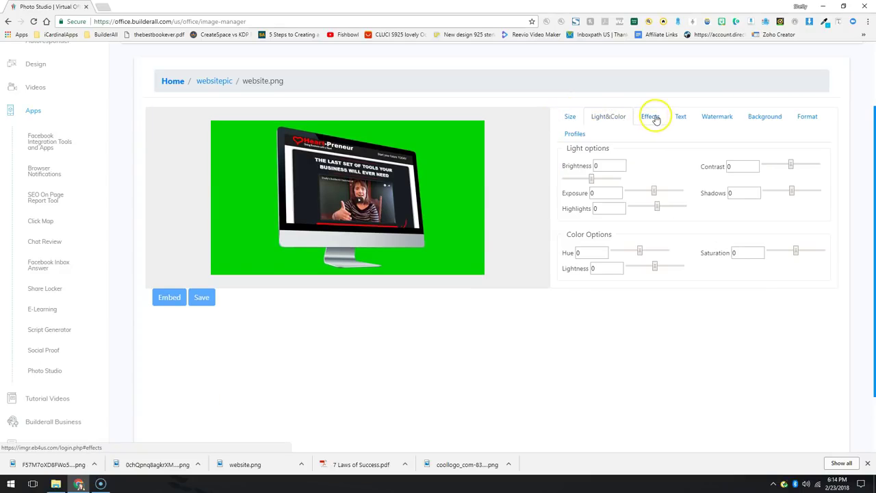
{"action": "left_click", "coordinate": [654, 117]}
{"action": "left_click", "coordinate": [681, 118]}
{"action": "left_click", "coordinate": [724, 117]}
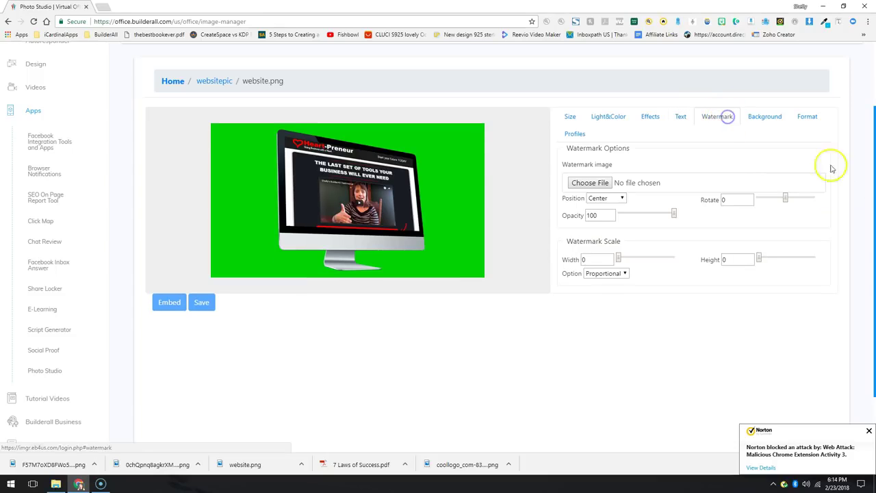
{"action": "left_click", "coordinate": [767, 118]}
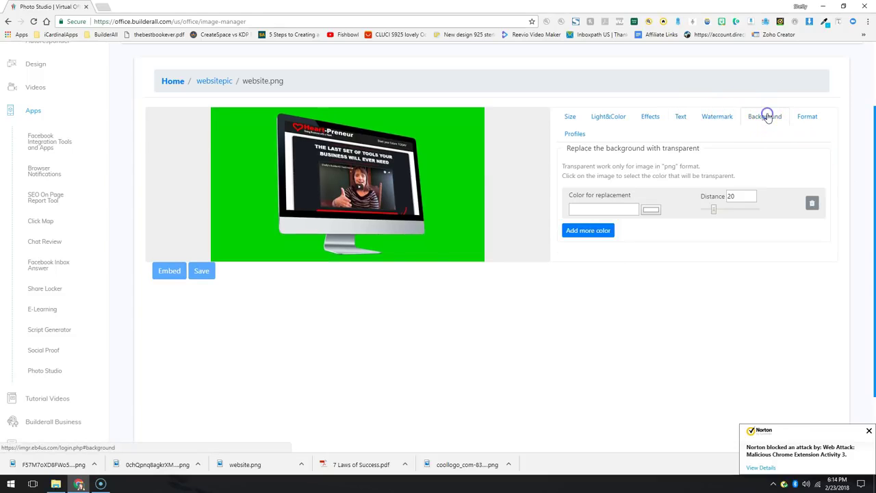
{"action": "left_click", "coordinate": [808, 118]}
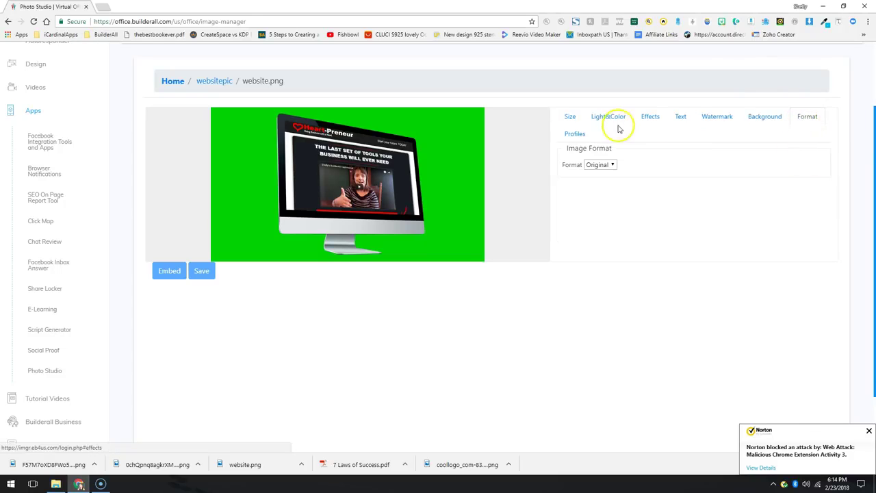
{"action": "left_click", "coordinate": [576, 134]}
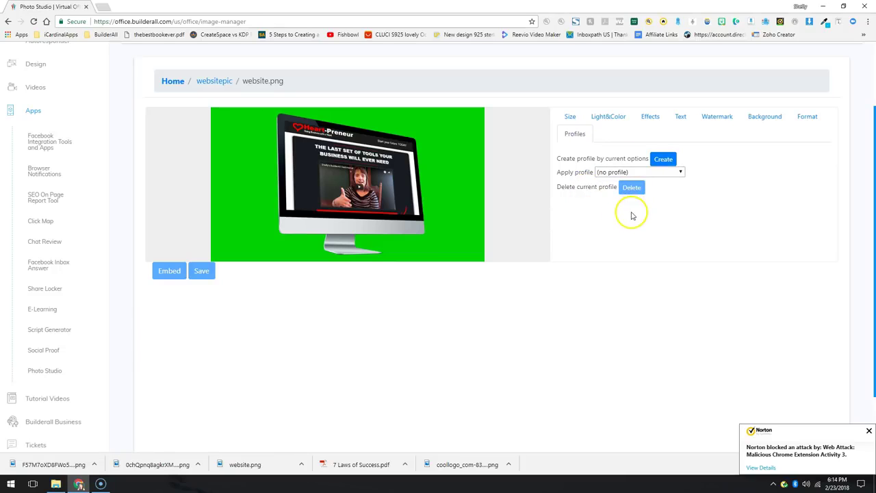
{"action": "left_click", "coordinate": [569, 117]}
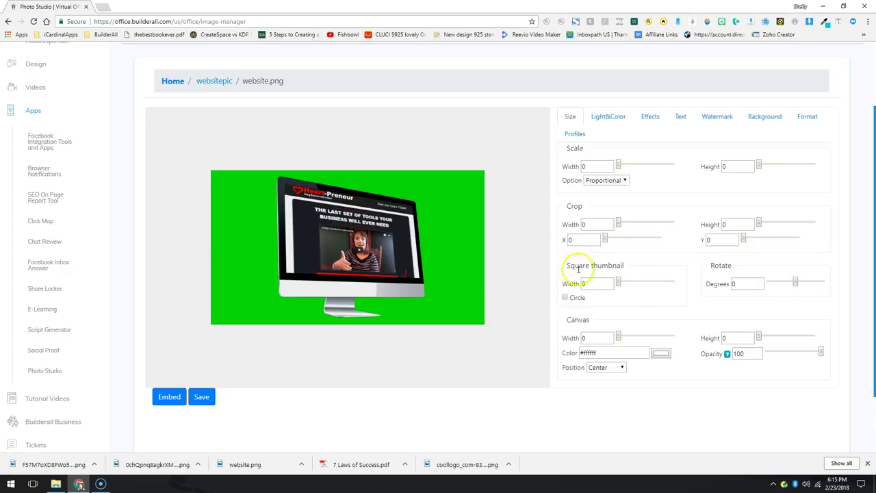
Step: Try a circular square thumbnail 315 wide and a 79-degree rotation on the image, resetting each one
{"action": "left_click", "coordinate": [565, 298]}
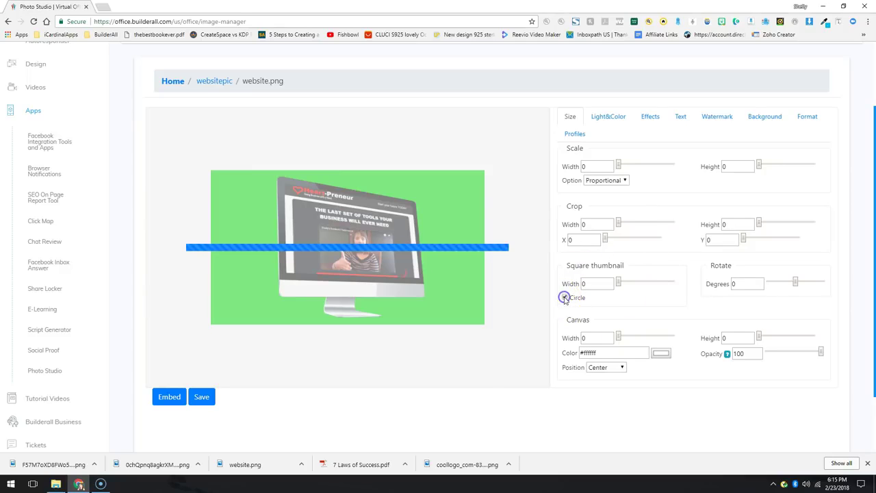
{"action": "left_click", "coordinate": [635, 283]}
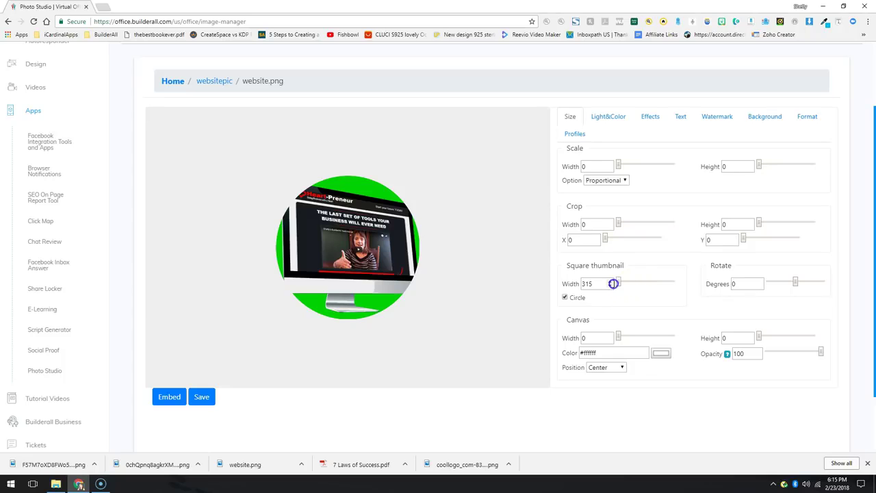
{"action": "left_click_drag", "start_coordinate": [613, 284], "coordinate": [571, 313]}
{"action": "left_click", "coordinate": [565, 299]}
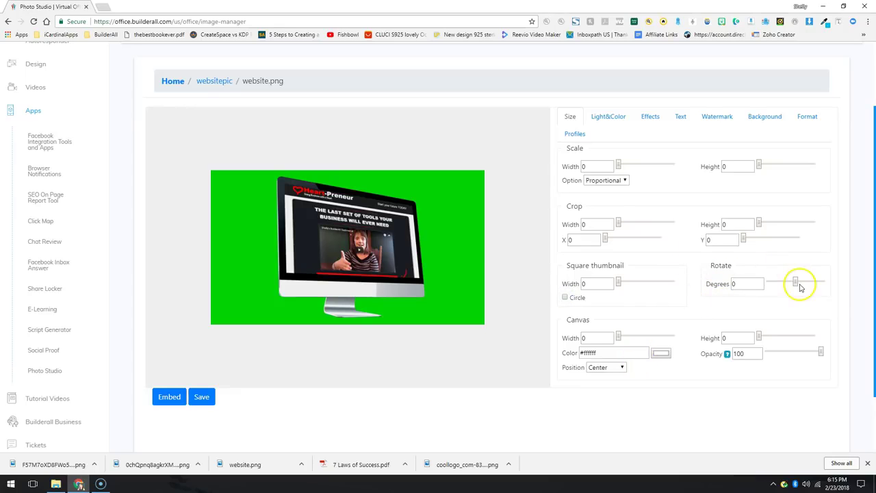
{"action": "left_click_drag", "start_coordinate": [808, 283], "coordinate": [808, 283]}
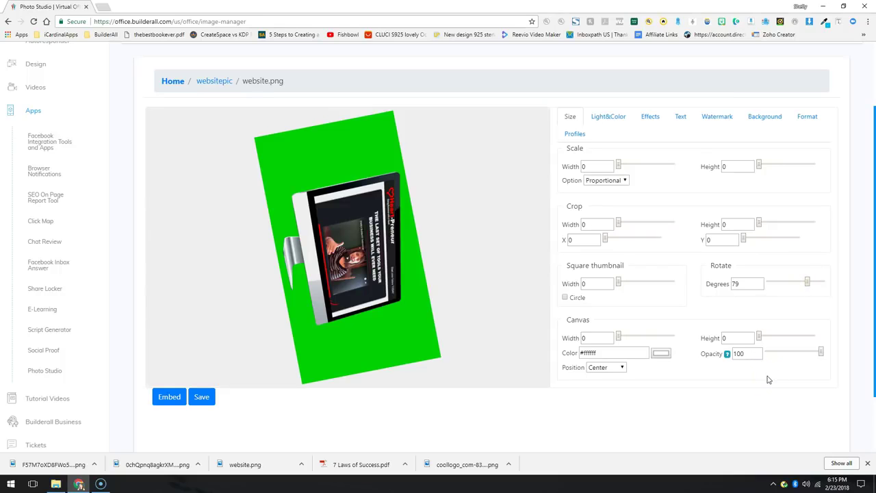
{"action": "left_click", "coordinate": [798, 284]}
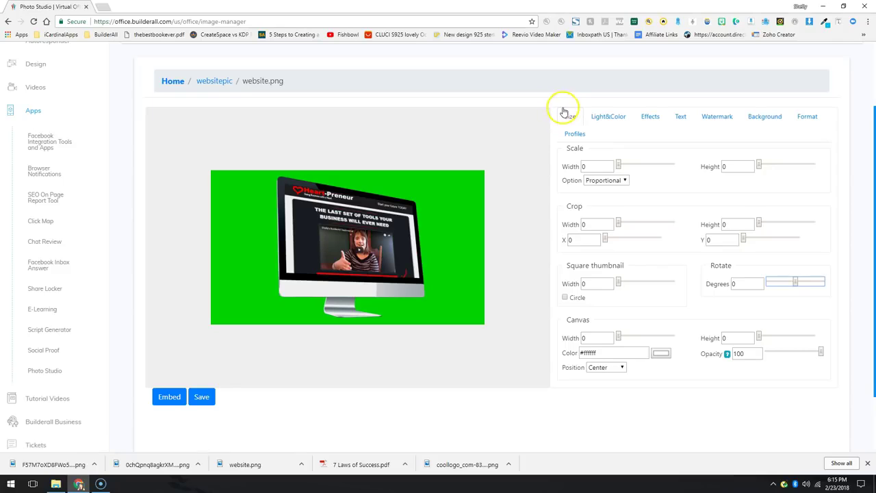
Step: Try a brightness of 38 on the image and reset it to 0
{"action": "left_click", "coordinate": [616, 117]}
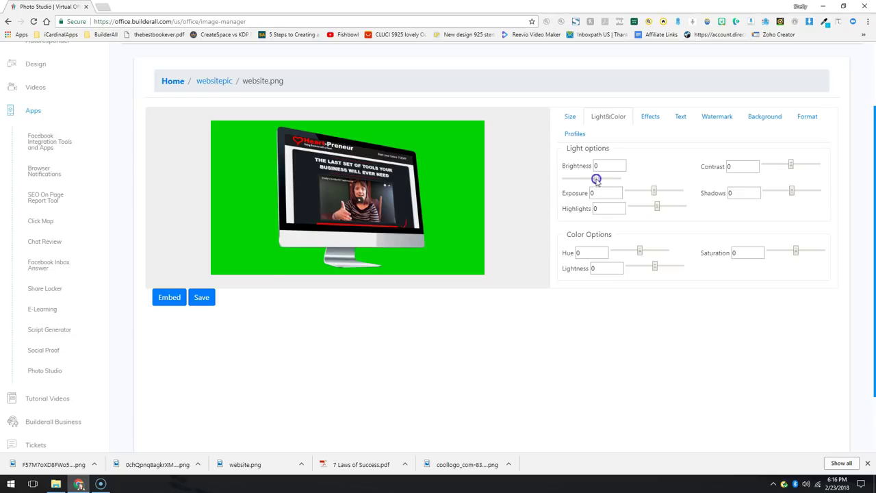
{"action": "left_click_drag", "start_coordinate": [597, 179], "coordinate": [602, 179]}
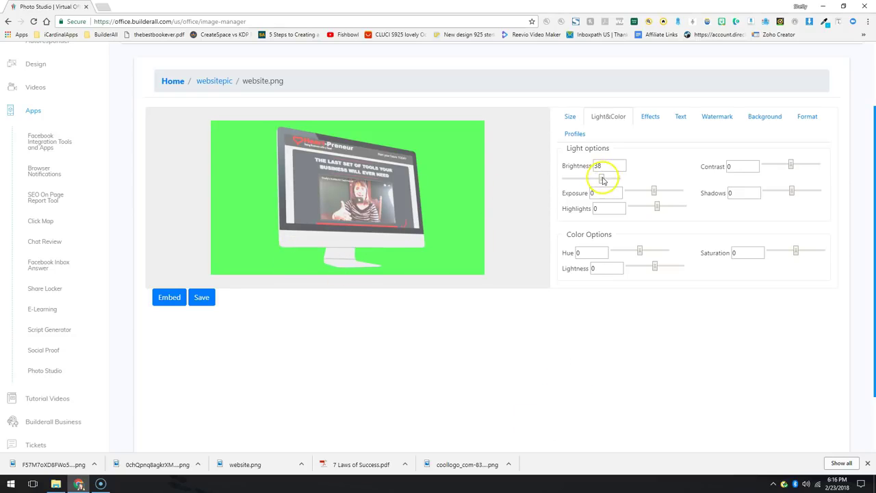
{"action": "left_click", "coordinate": [588, 180]}
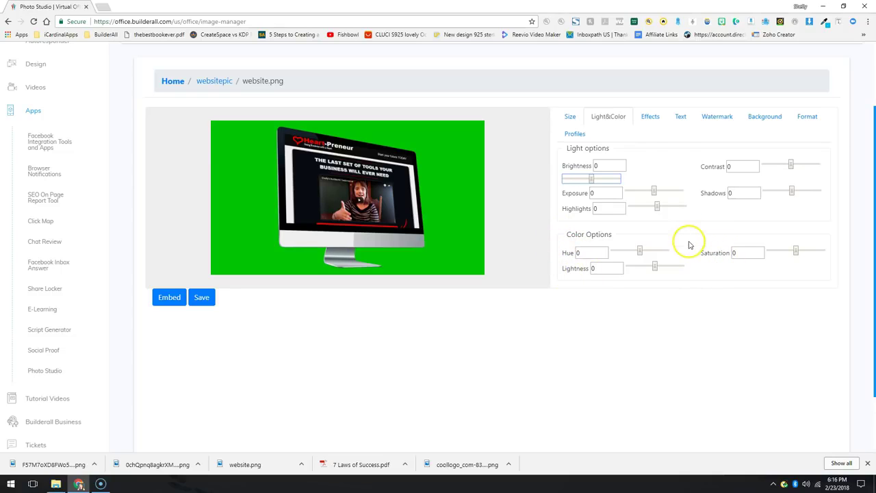
Step: Try the Grayscale effect with a blur of 58 on the image and clear both
{"action": "left_click", "coordinate": [651, 117]}
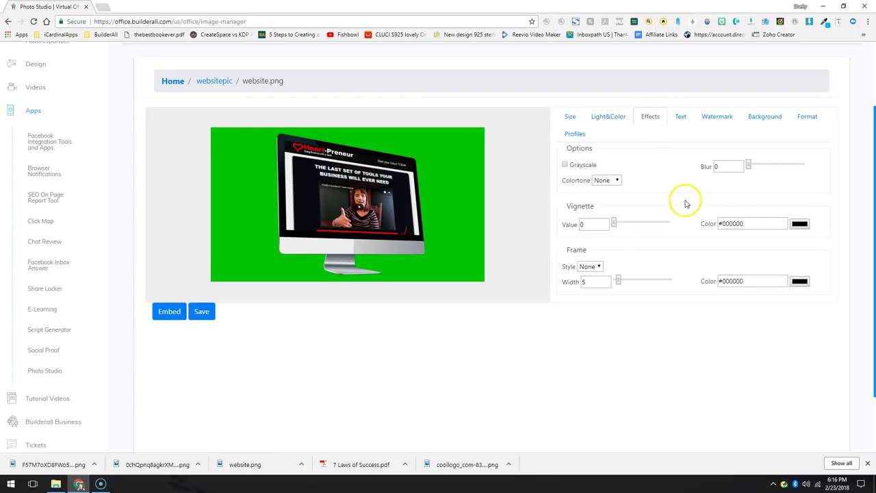
{"action": "left_click", "coordinate": [565, 165]}
{"action": "left_click", "coordinate": [613, 180]}
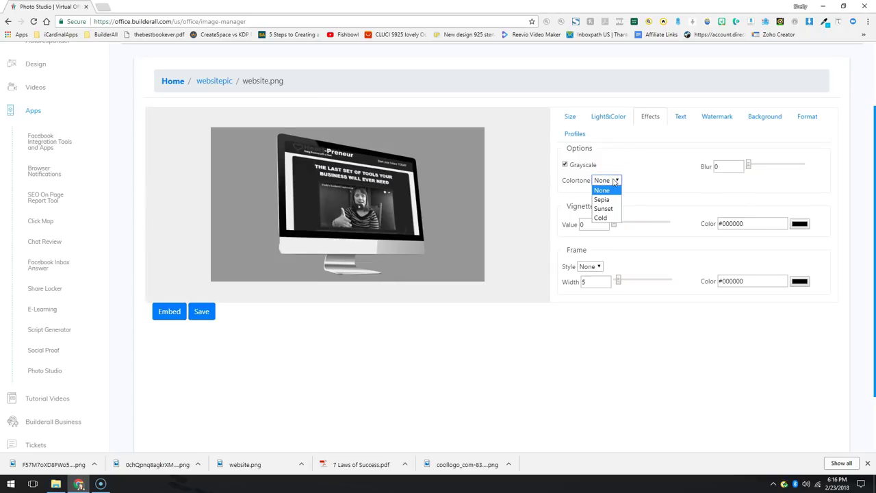
{"action": "left_click", "coordinate": [614, 181]}
{"action": "left_click_drag", "start_coordinate": [748, 166], "coordinate": [781, 173]}
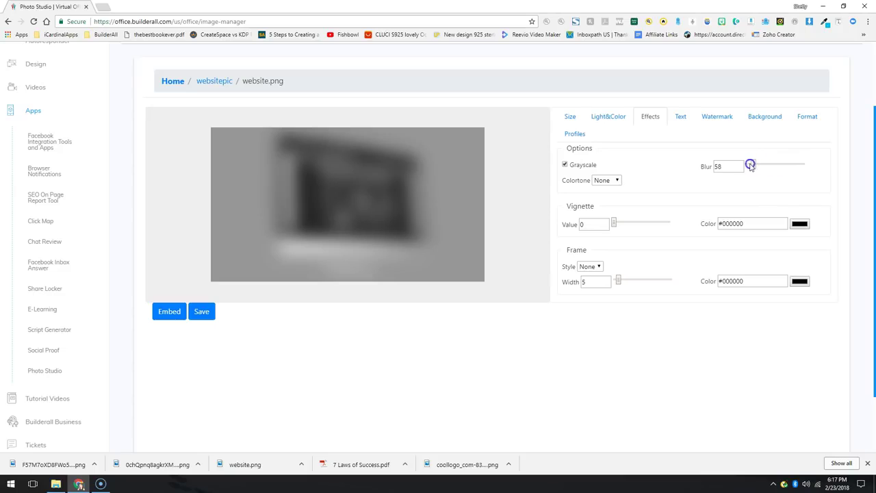
{"action": "left_click_drag", "start_coordinate": [745, 165], "coordinate": [749, 165]}
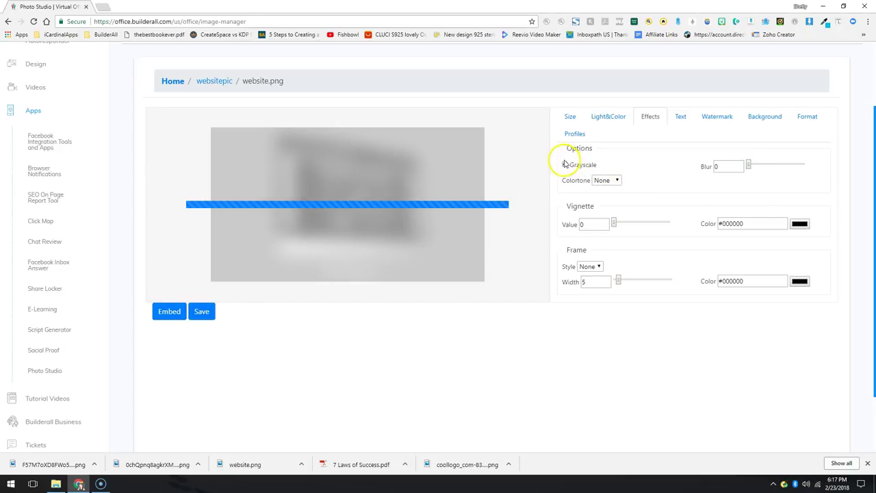
{"action": "left_click", "coordinate": [564, 165]}
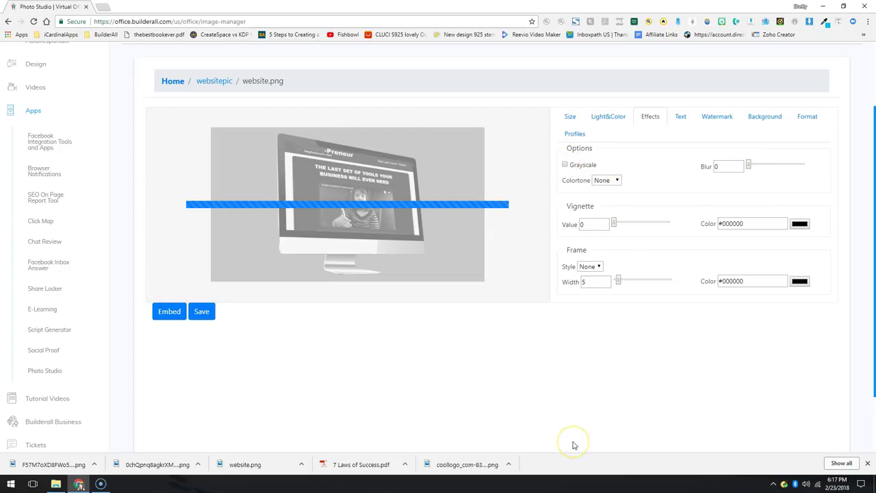
Step: Try a Solid frame around the image with width 52 and red color #ff0000
{"action": "left_click", "coordinate": [599, 267]}
{"action": "left_click", "coordinate": [587, 285]}
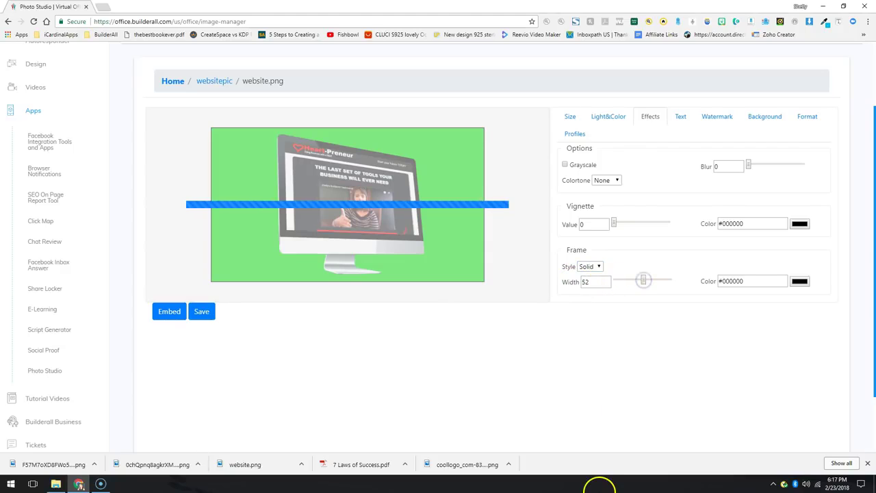
{"action": "left_click", "coordinate": [799, 281]}
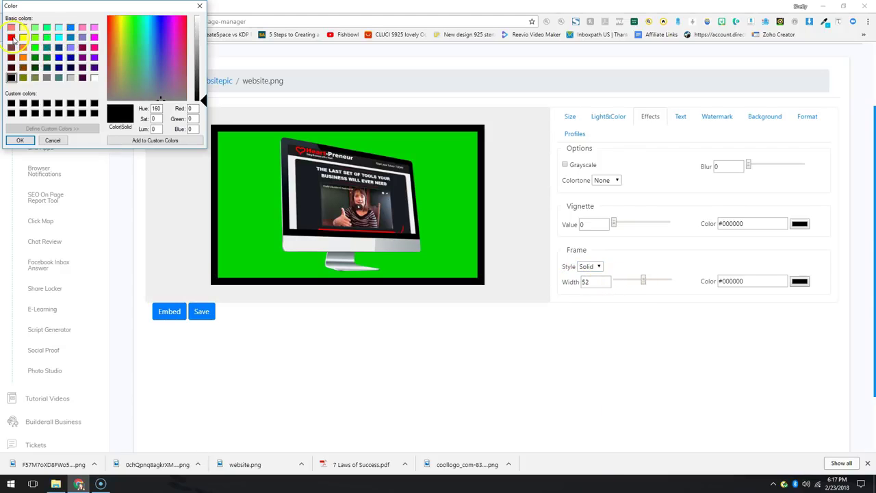
{"action": "left_click", "coordinate": [13, 38]}
{"action": "left_click", "coordinate": [20, 141]}
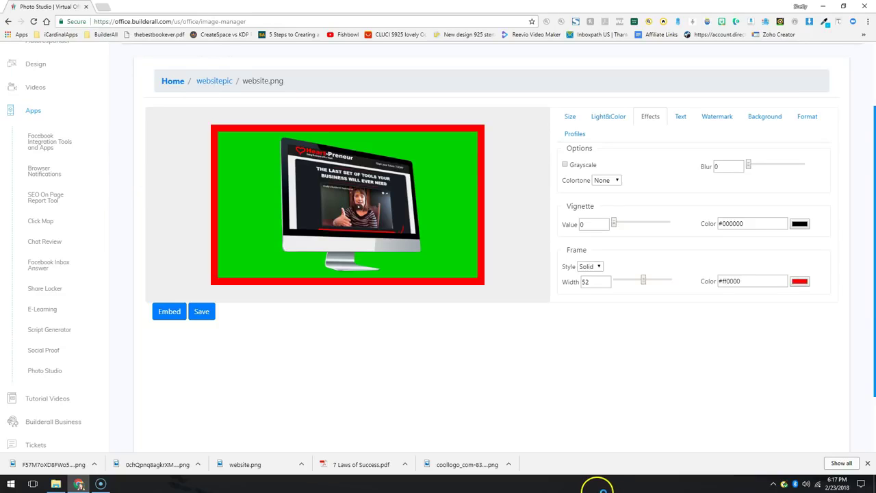
Step: Remove the image frame by setting its style to None and its width to 0
{"action": "left_click", "coordinate": [589, 267]}
{"action": "left_click", "coordinate": [583, 275]}
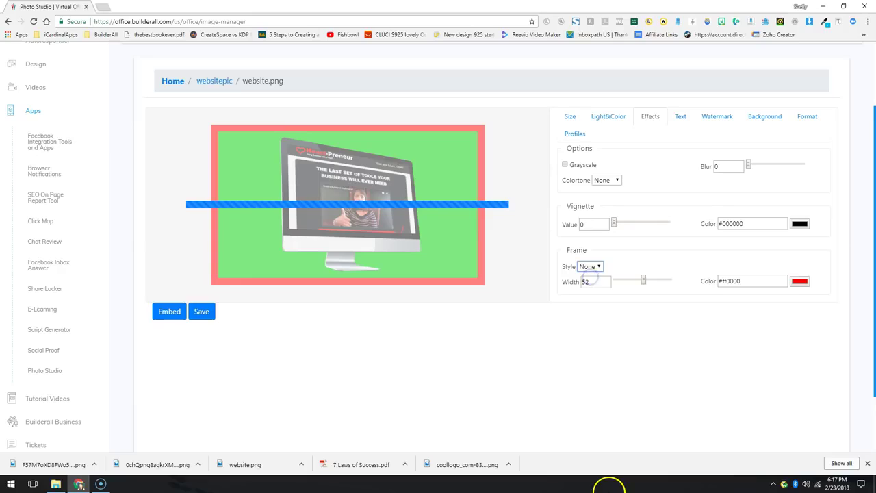
{"action": "left_click_drag", "start_coordinate": [614, 280], "coordinate": [612, 279]}
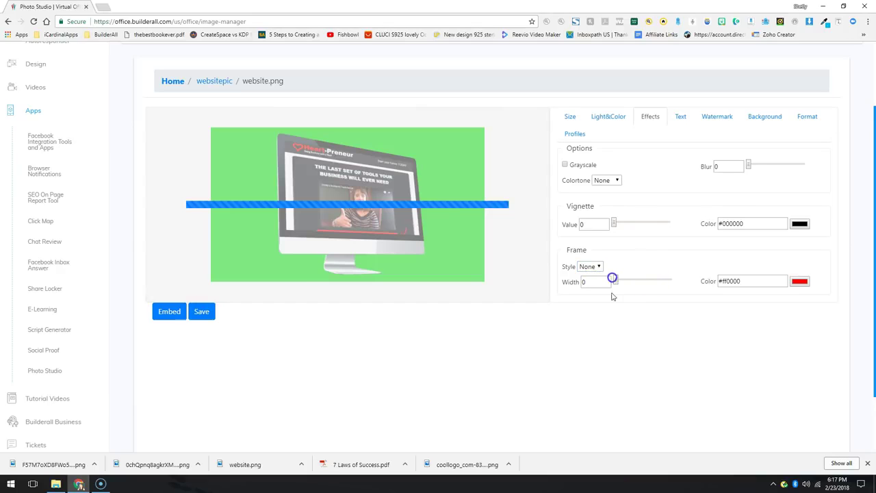
Step: Add the text "Builderall Training" to the image and set its position to Northwest
{"action": "left_click", "coordinate": [682, 118]}
{"action": "left_click", "coordinate": [593, 170]}
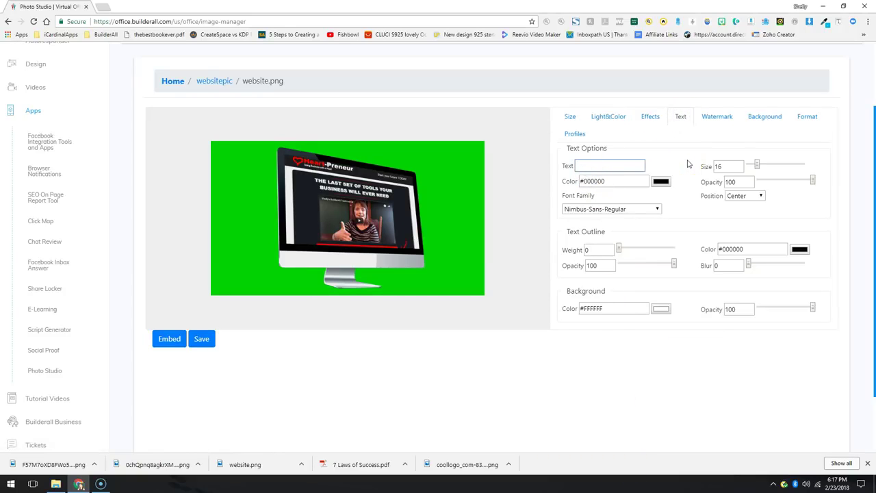
{"action": "type", "text": "Builderall Training"}
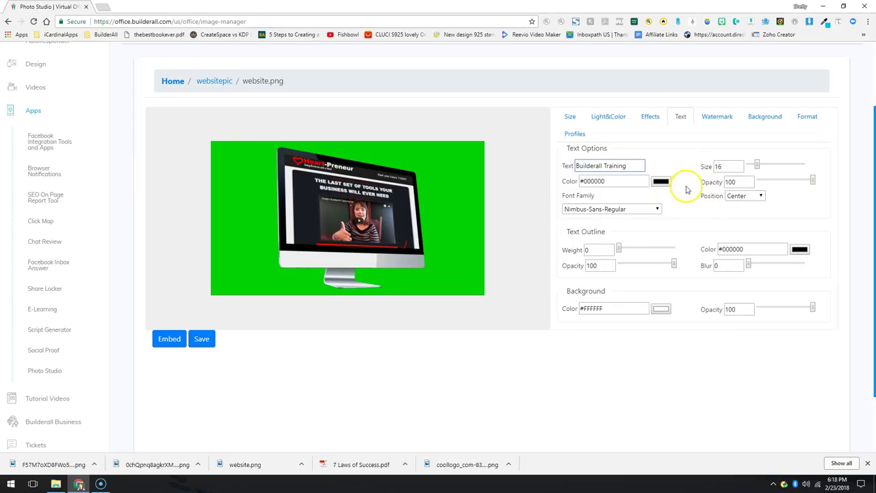
{"action": "left_click", "coordinate": [751, 196]}
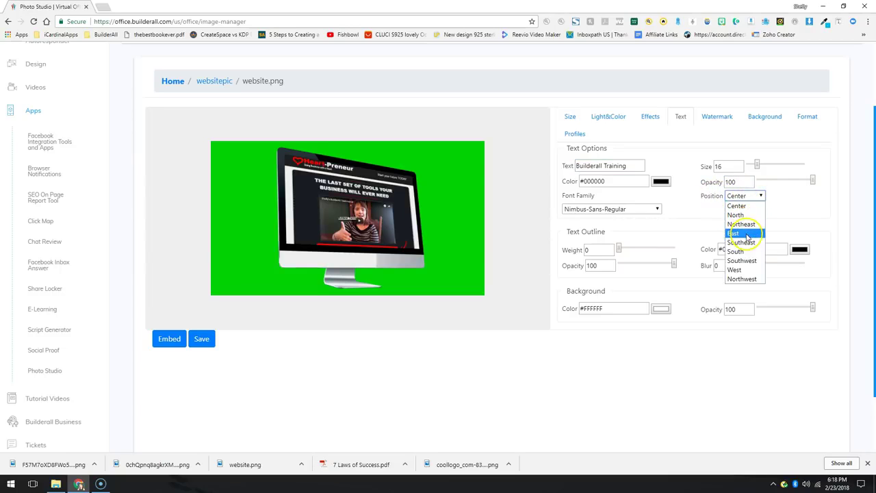
{"action": "left_click", "coordinate": [744, 279]}
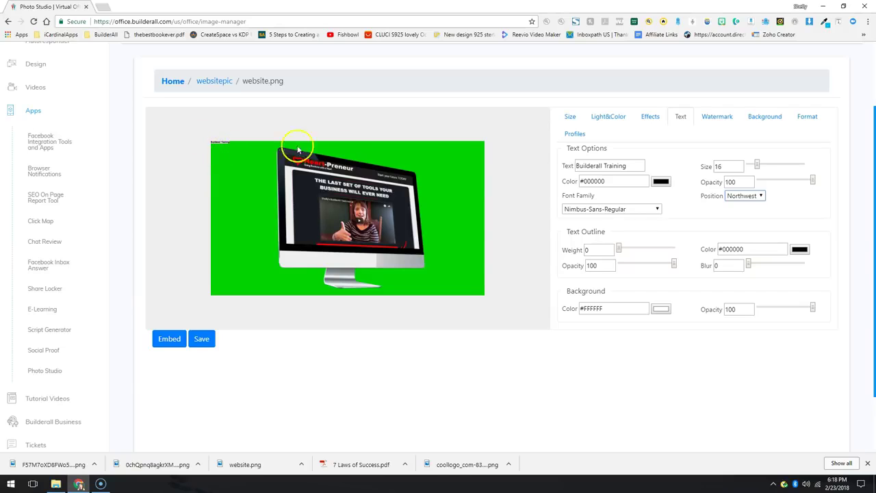
Step: Format the image text with size 58, the Palatino-Italic font and color #ffff80
{"action": "left_click", "coordinate": [757, 165]}
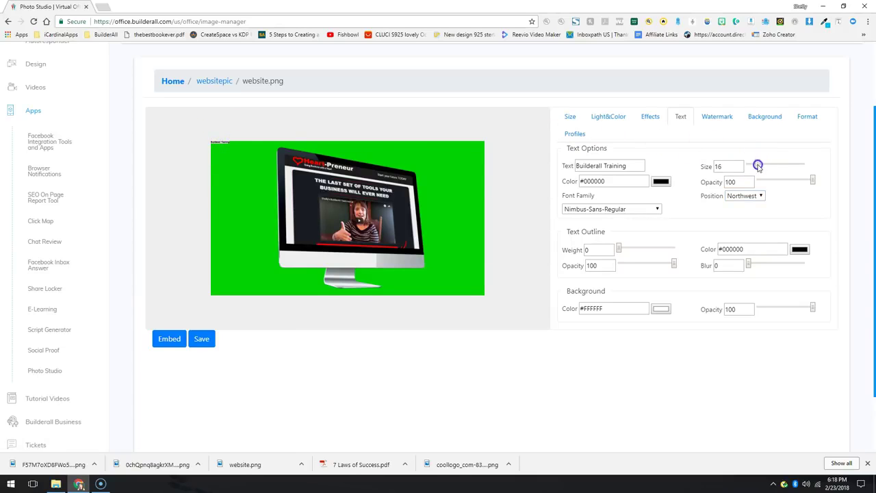
{"action": "left_click_drag", "start_coordinate": [780, 166], "coordinate": [779, 167]}
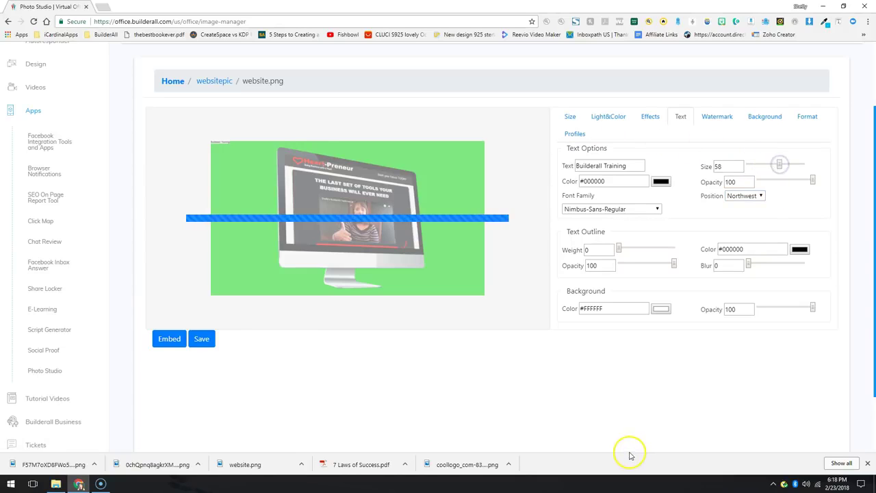
{"action": "left_click", "coordinate": [579, 209]}
{"action": "left_click", "coordinate": [583, 274]}
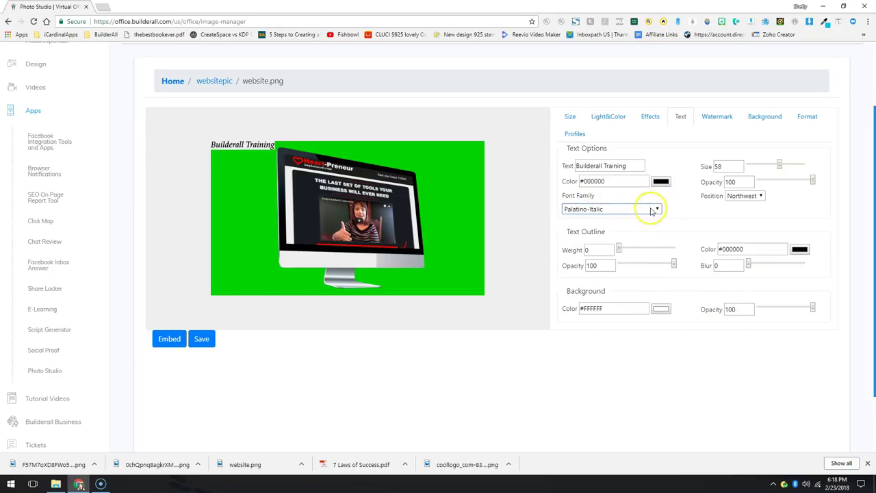
{"action": "left_click", "coordinate": [661, 181]}
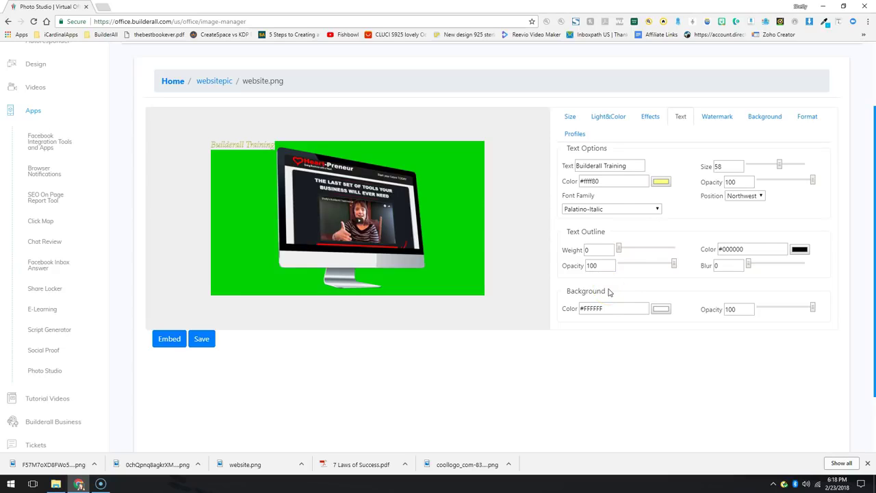
Step: Delete the "Builderall Training" text from the image
{"action": "left_click_drag", "start_coordinate": [628, 165], "coordinate": [571, 166]}
{"action": "key", "text": "BackSpace"}
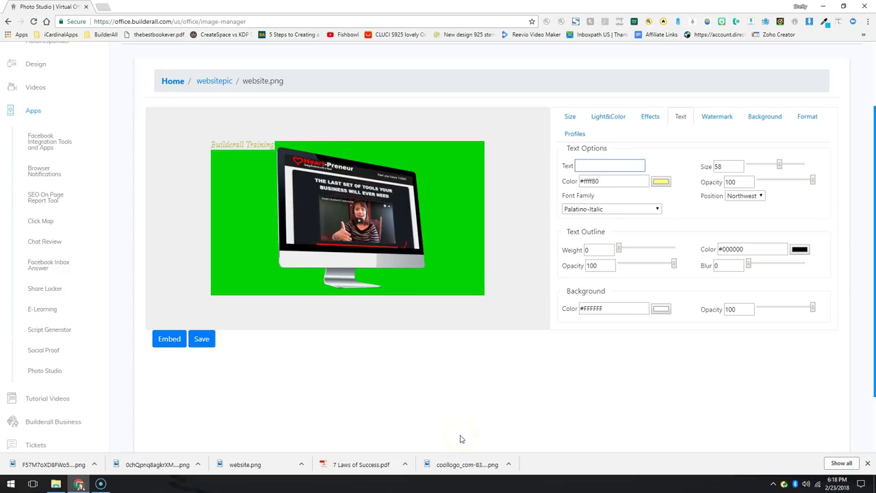
{"action": "key", "text": "Tab"}
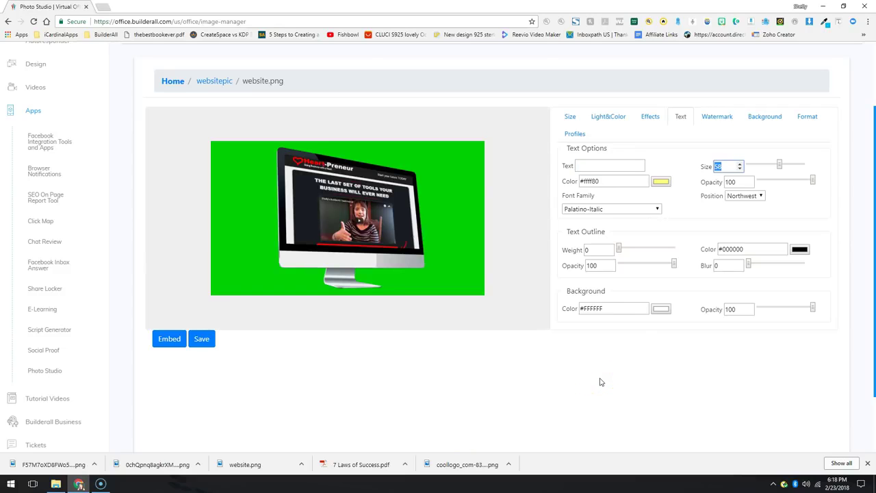
Step: Replace the mockup's green background with transparency, sampling #00d300 from the image and setting the distance to 33
{"action": "left_click", "coordinate": [719, 117]}
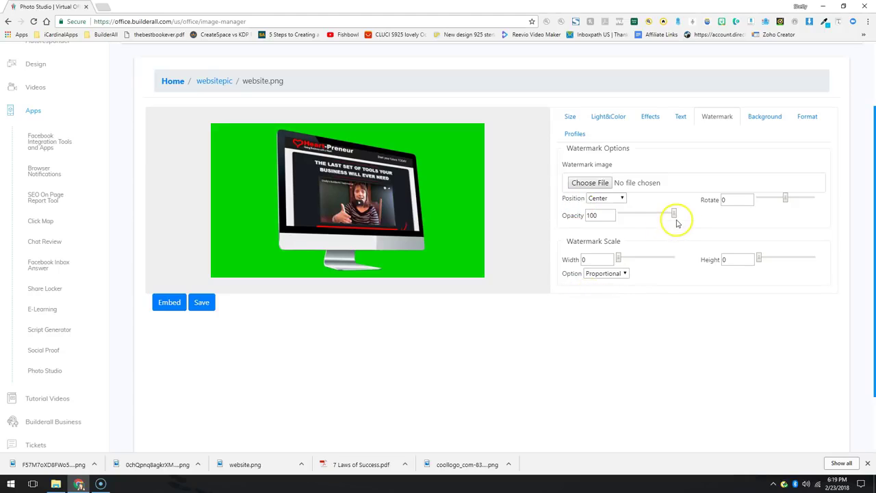
{"action": "left_click", "coordinate": [760, 118]}
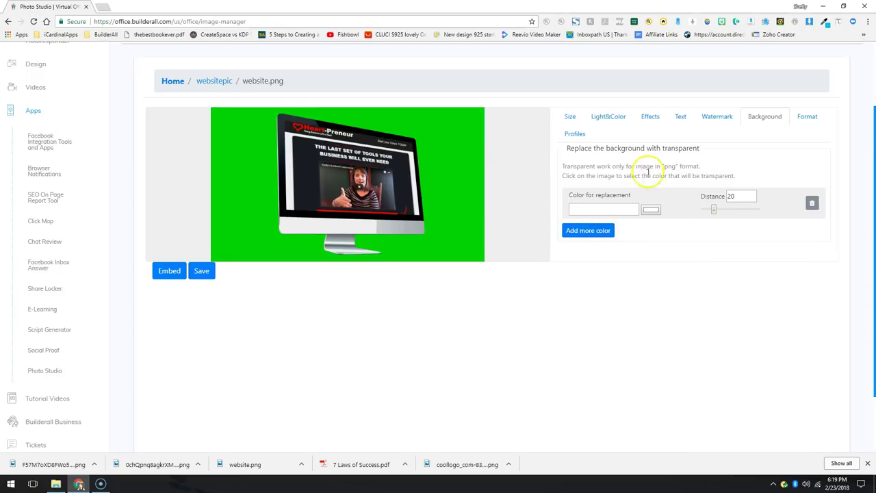
{"action": "left_click", "coordinate": [589, 209]}
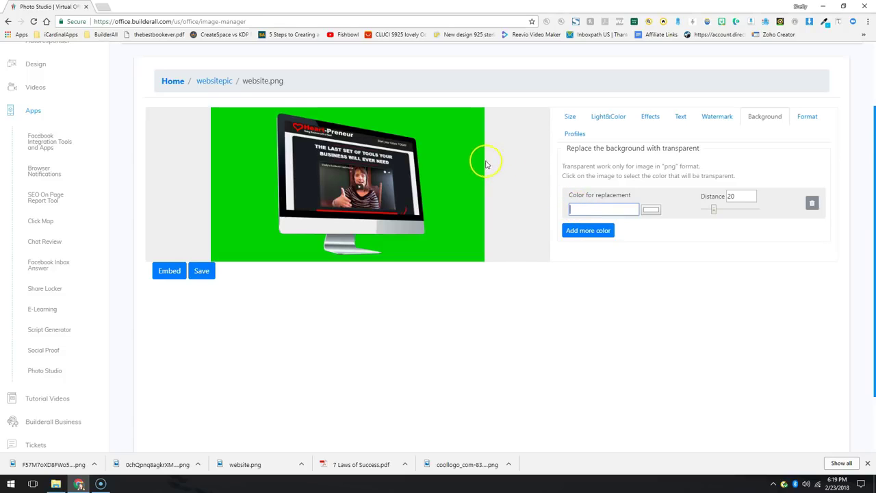
{"action": "left_click", "coordinate": [446, 157]}
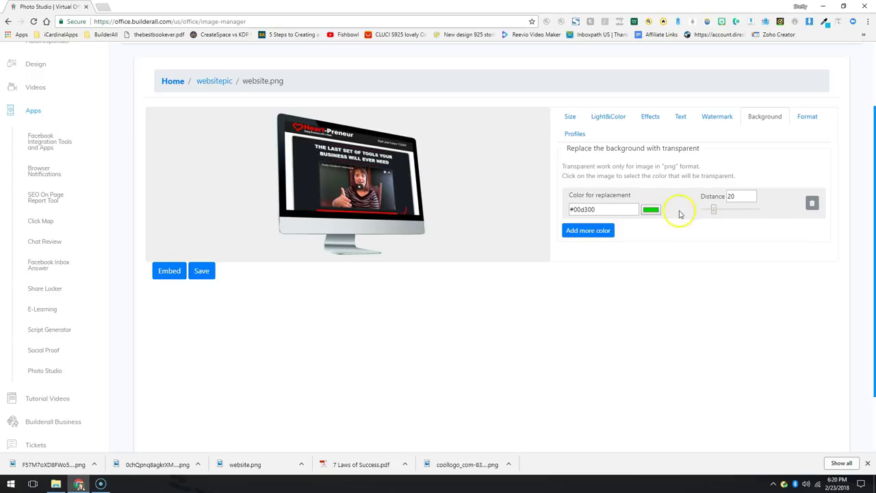
{"action": "left_click", "coordinate": [713, 211]}
{"action": "left_click_drag", "start_coordinate": [721, 211], "coordinate": [721, 210]}
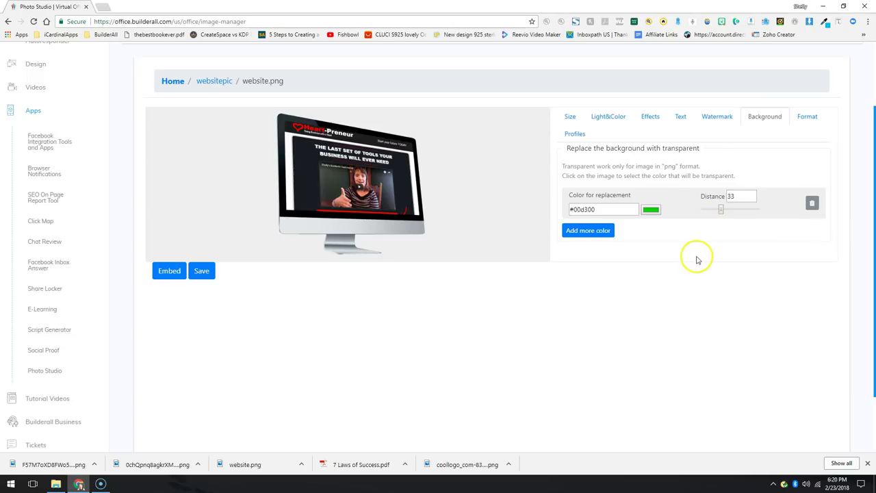
Step: Add a second, empty replacement color entry for the background and delete it
{"action": "left_click", "coordinate": [586, 231]}
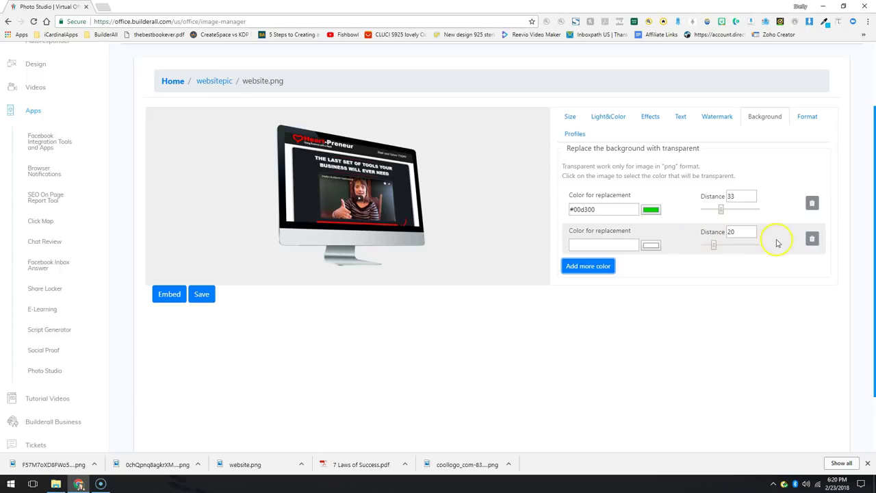
{"action": "left_click", "coordinate": [812, 239]}
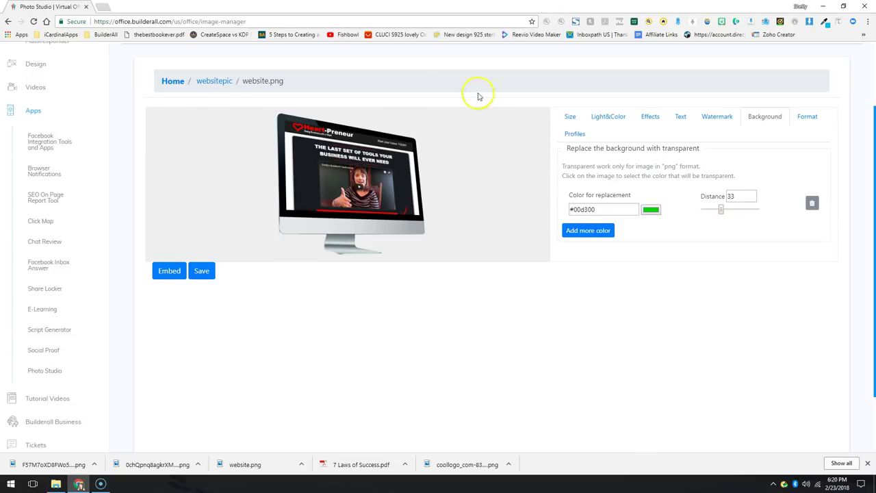
Step: Set the image format to WebP with a PNG fallback and save the changes
{"action": "left_click", "coordinate": [805, 118]}
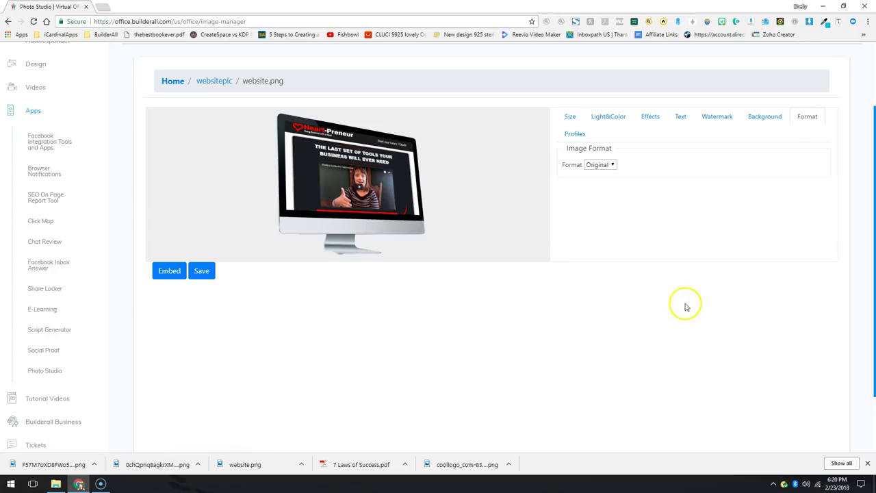
{"action": "left_click", "coordinate": [615, 194]}
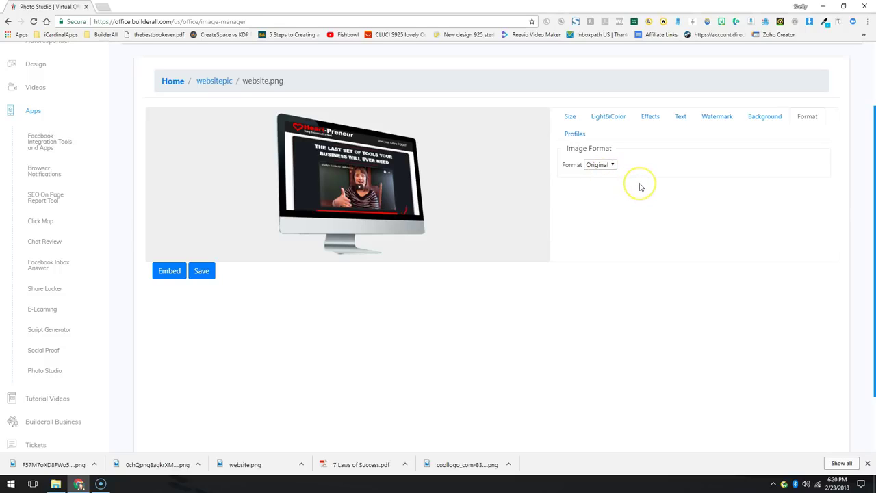
{"action": "left_click", "coordinate": [605, 166]}
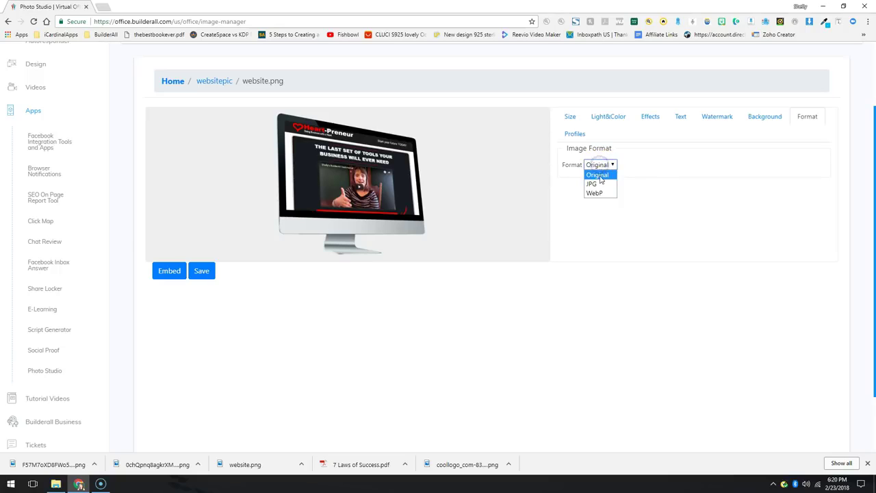
{"action": "left_click", "coordinate": [595, 193]}
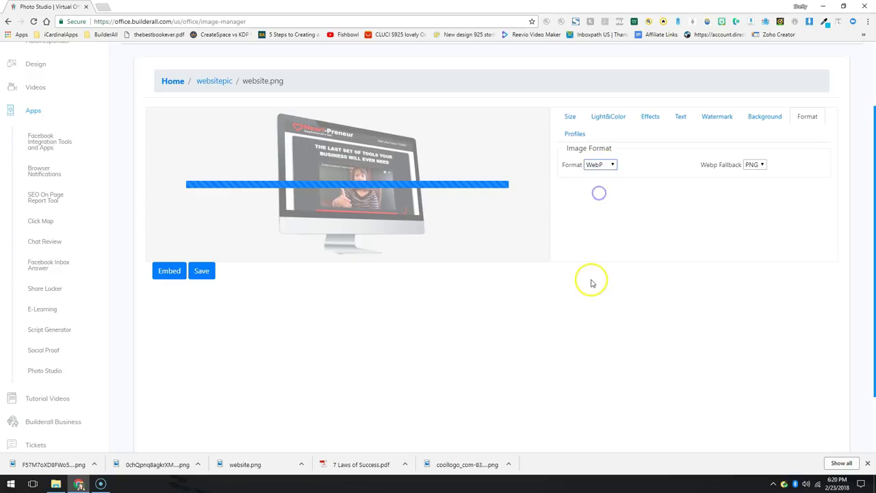
{"action": "left_click", "coordinate": [757, 165]}
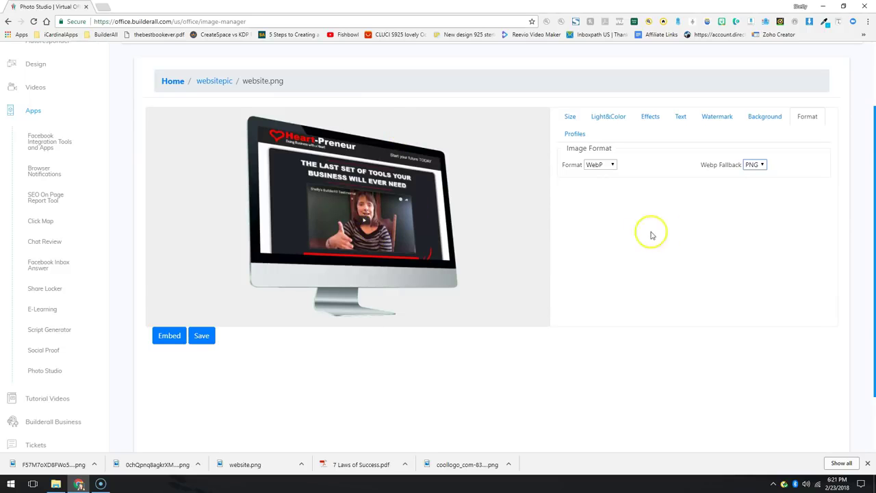
{"action": "left_click", "coordinate": [202, 336]}
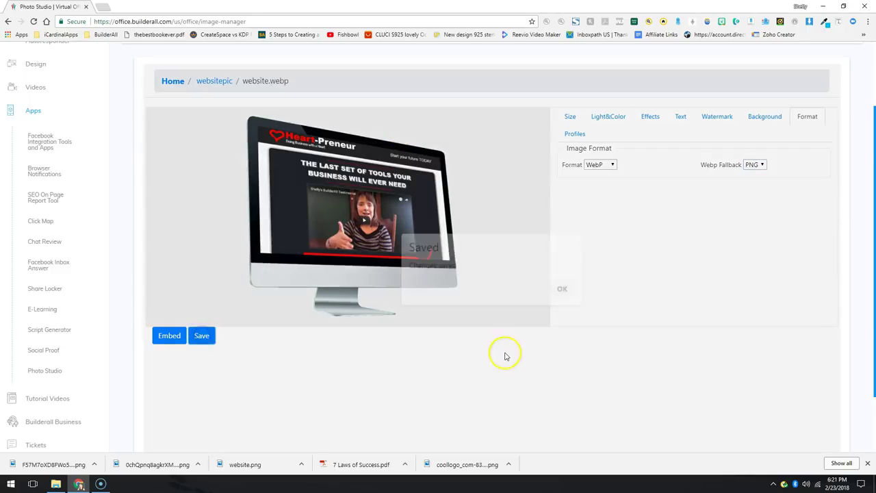
{"action": "left_click", "coordinate": [551, 292]}
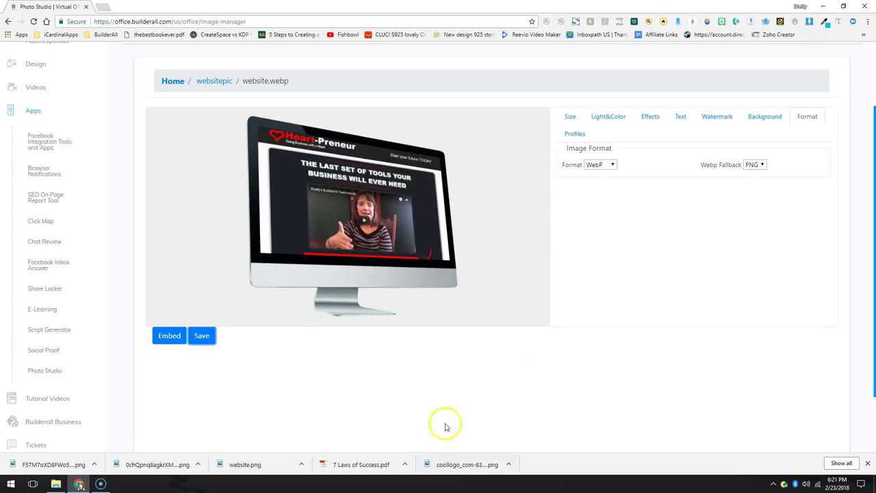
Step: Generate the embed codes for the saved image and select the full picture code under Image url
{"action": "left_click", "coordinate": [171, 337]}
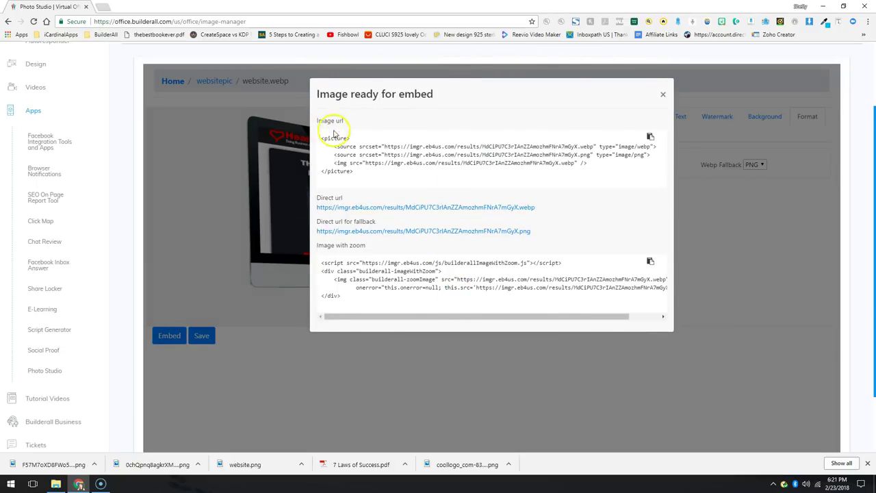
{"action": "left_click_drag", "start_coordinate": [328, 144], "coordinate": [353, 171]}
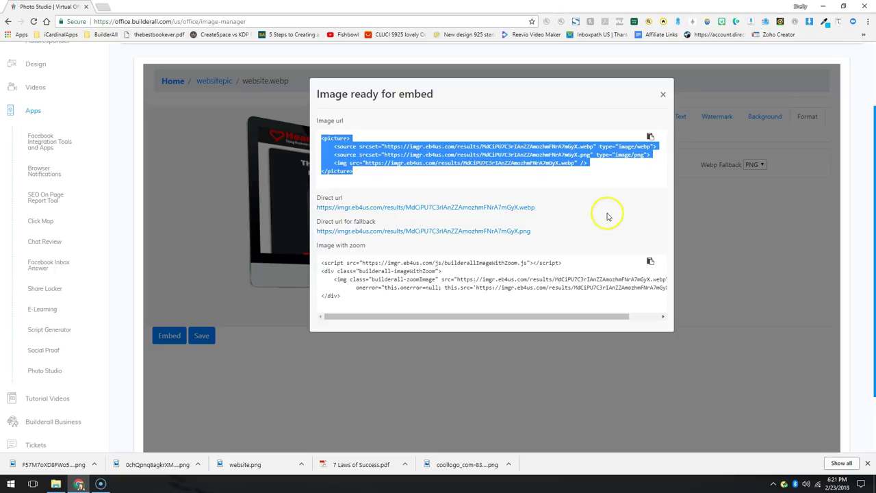
{"action": "scroll", "coordinate": [602, 205], "scroll_direction": "down", "scroll_amount": 1}
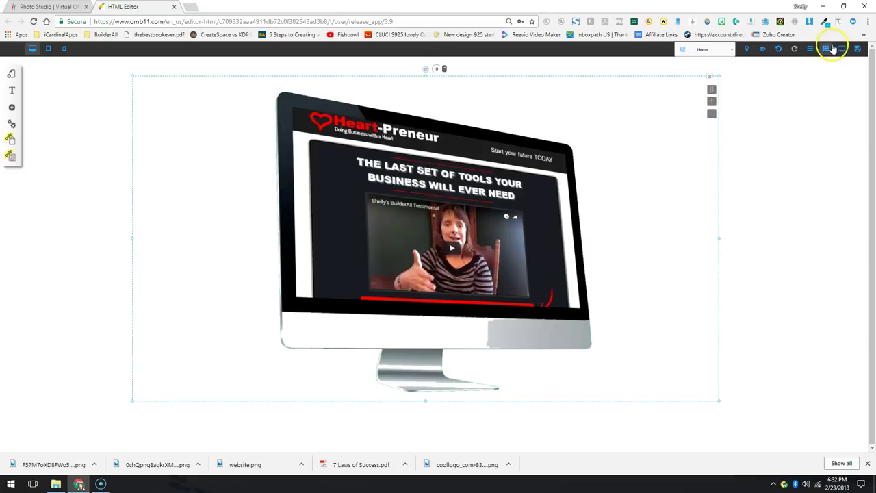
Step: Preview the HTML Editor page and test zooming and panning the embedded mockup image
{"action": "left_click", "coordinate": [860, 50]}
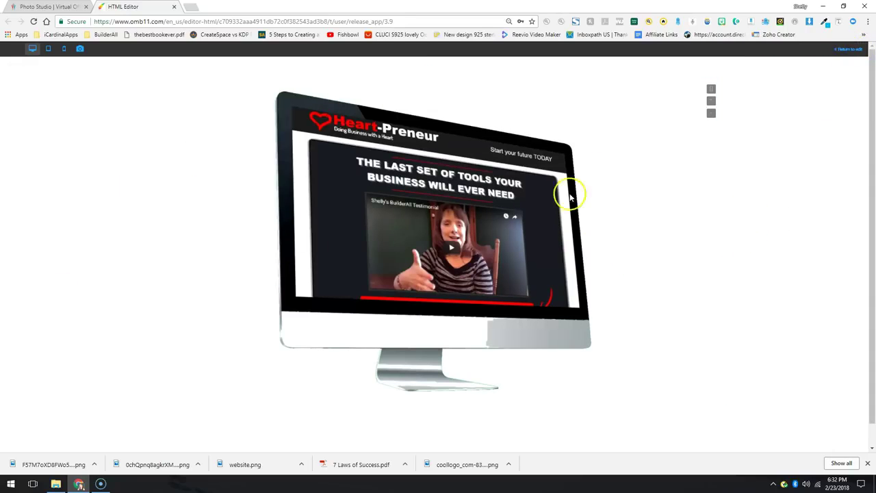
{"action": "left_click", "coordinate": [712, 101]}
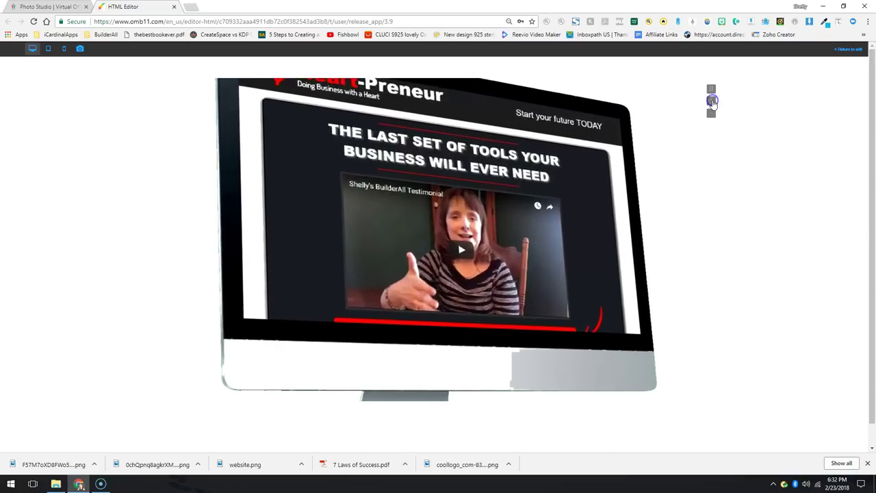
{"action": "mouse_move", "coordinate": [495, 215]}
{"action": "left_mouse_down"}
{"action": "mouse_move", "coordinate": [409, 224]}
{"action": "mouse_move", "coordinate": [565, 225]}
{"action": "mouse_move", "coordinate": [463, 223]}
{"action": "mouse_move", "coordinate": [509, 223]}
{"action": "left_mouse_up"}
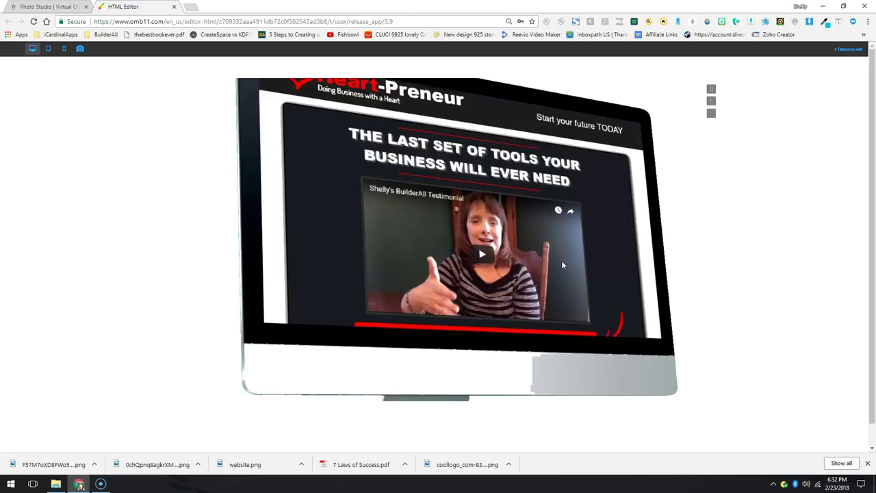
{"action": "left_click", "coordinate": [472, 201]}
{"action": "key", "text": "Escape"}
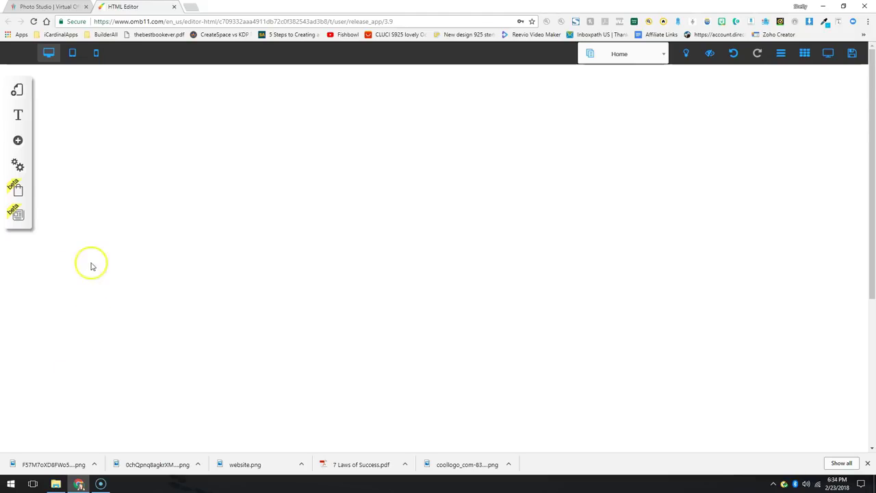
Step: Add a plain Image element to the middle of the blank Home page
{"action": "left_click", "coordinate": [17, 142]}
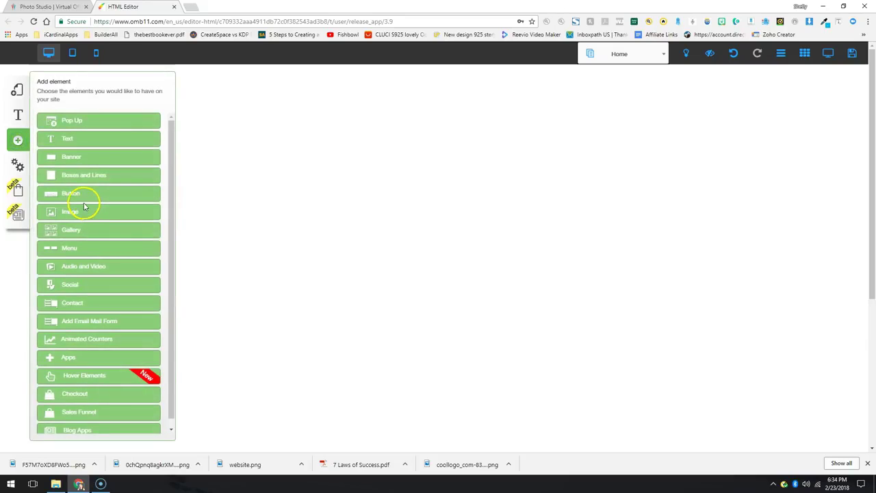
{"action": "left_click", "coordinate": [73, 209]}
{"action": "left_click_drag", "start_coordinate": [104, 156], "coordinate": [385, 260]}
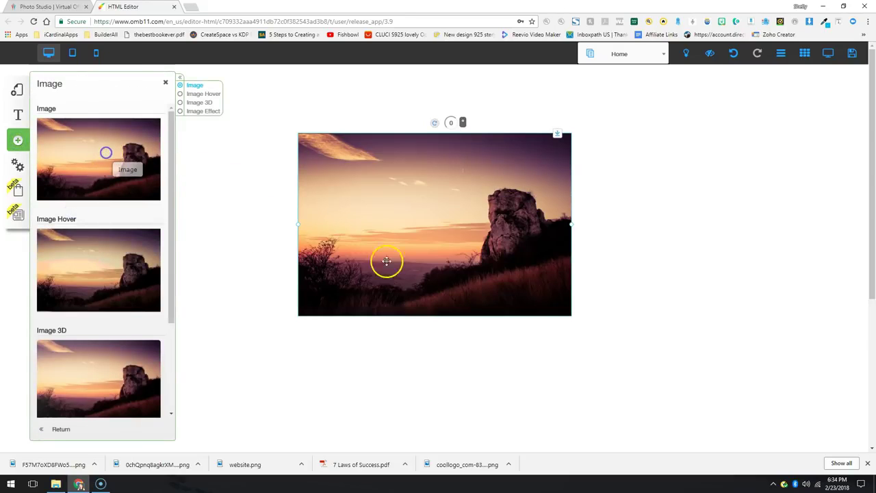
Step: Replace the placeholder picture with the website mockup as an external image, using its copied Photo Studio link
{"action": "left_click", "coordinate": [433, 226]}
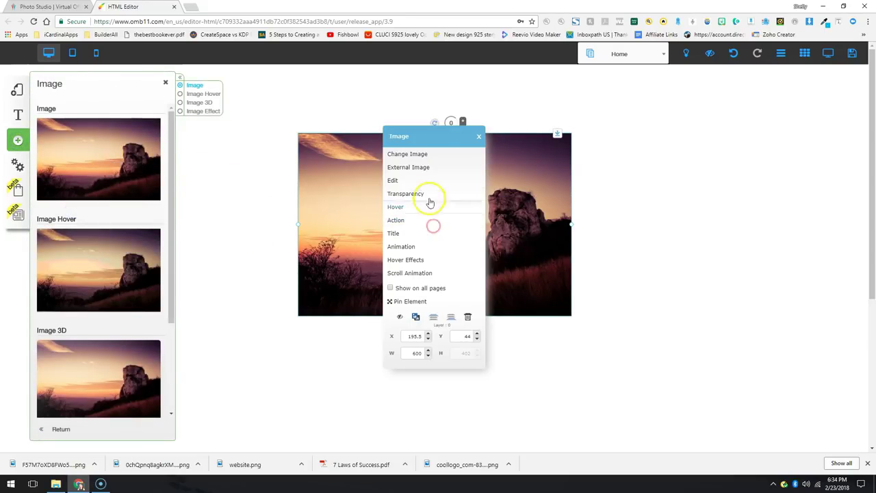
{"action": "left_click", "coordinate": [420, 168]}
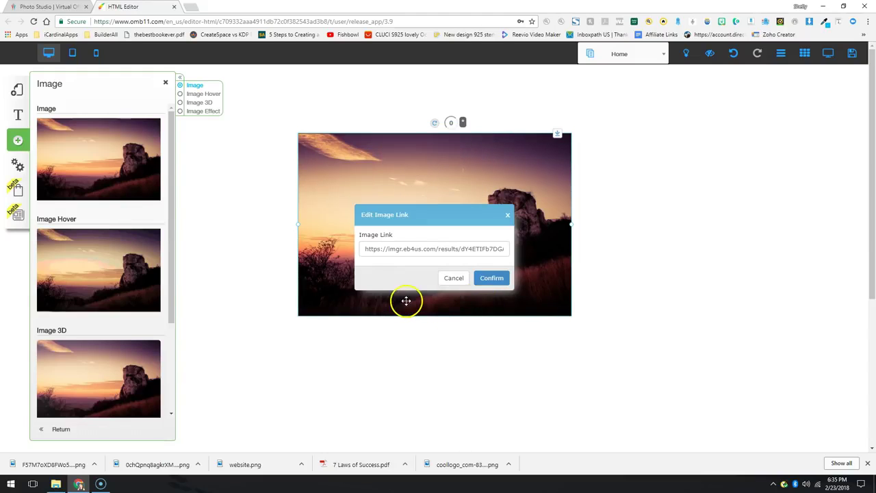
{"action": "left_click", "coordinate": [422, 248]}
{"action": "triple_click", "coordinate": [421, 249]}
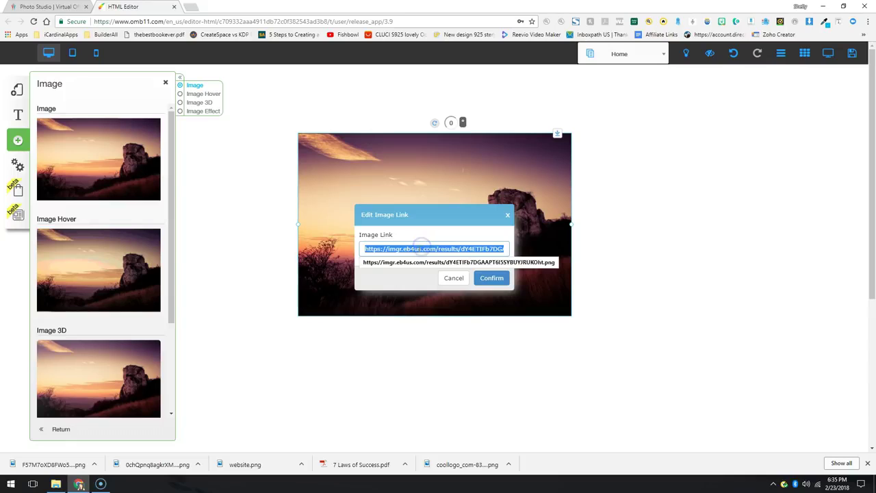
{"action": "key", "text": "ctrl+v"}
{"action": "left_click", "coordinate": [492, 278]}
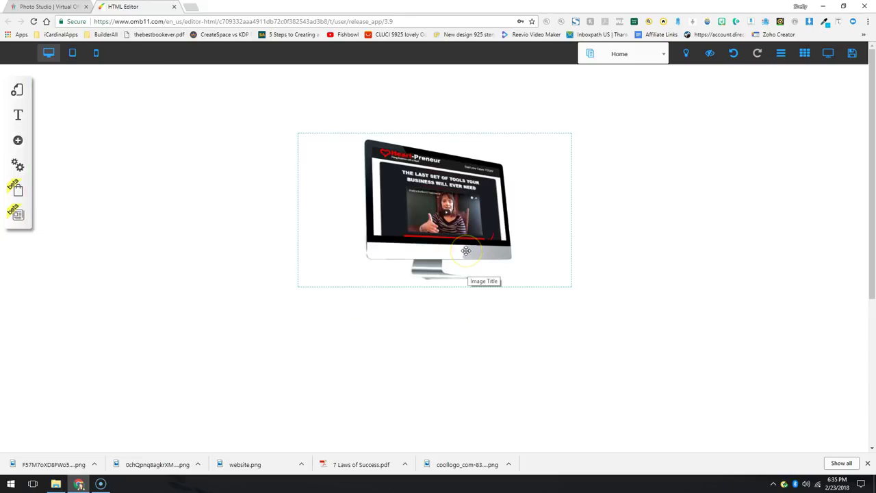
Step: Enlarge the mockup image proportionally and reposition it near the centre of the page
{"action": "left_click", "coordinate": [525, 217]}
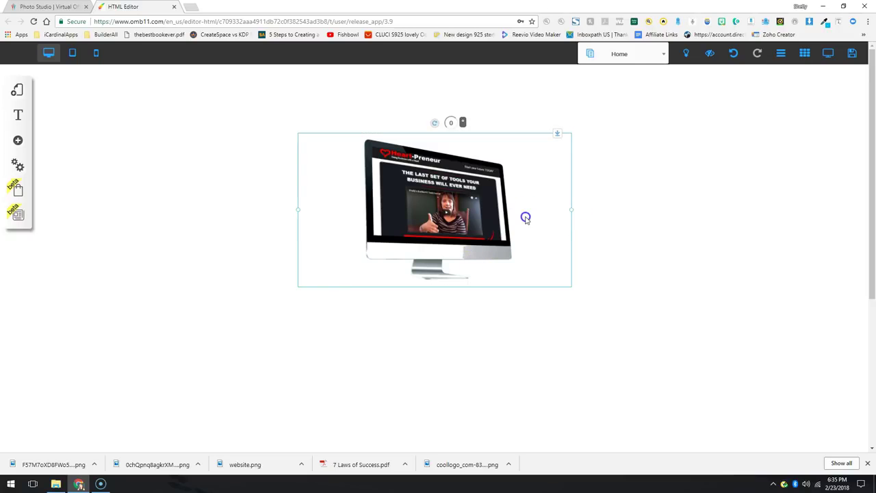
{"action": "left_click_drag", "start_coordinate": [572, 214], "coordinate": [659, 231]}
{"action": "left_click_drag", "start_coordinate": [524, 257], "coordinate": [474, 234]}
{"action": "left_click", "coordinate": [539, 172]}
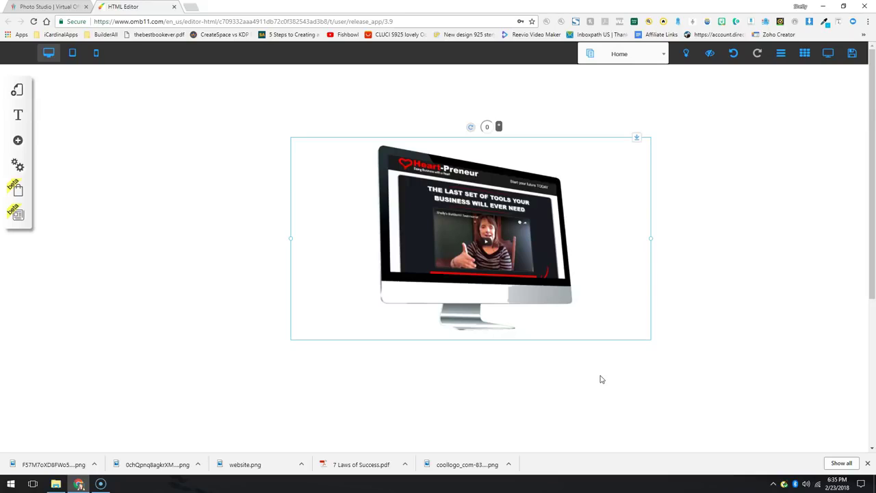
{"action": "left_click", "coordinate": [525, 186]}
{"action": "left_click_drag", "start_coordinate": [382, 335], "coordinate": [370, 339]}
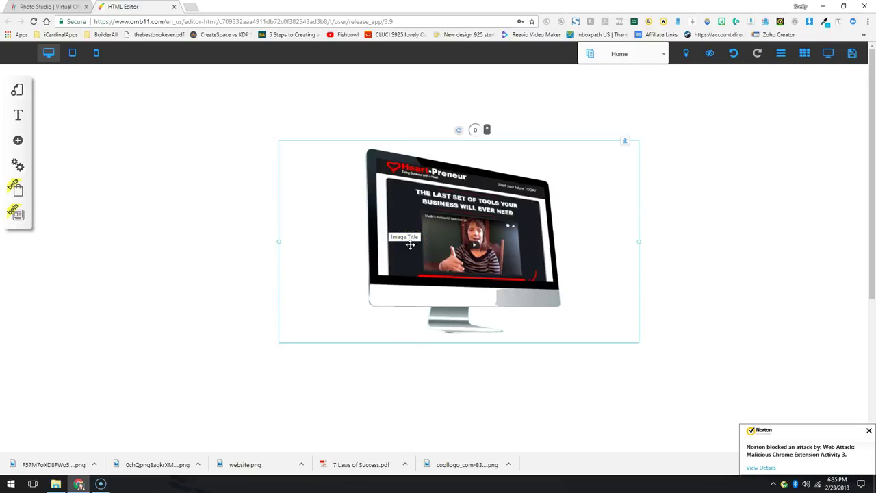
Step: Switch back to Photo Studio and check the folder creation options, including 3D rotation, without creating a folder
{"action": "key", "text": "ctrl+shift+Tab"}
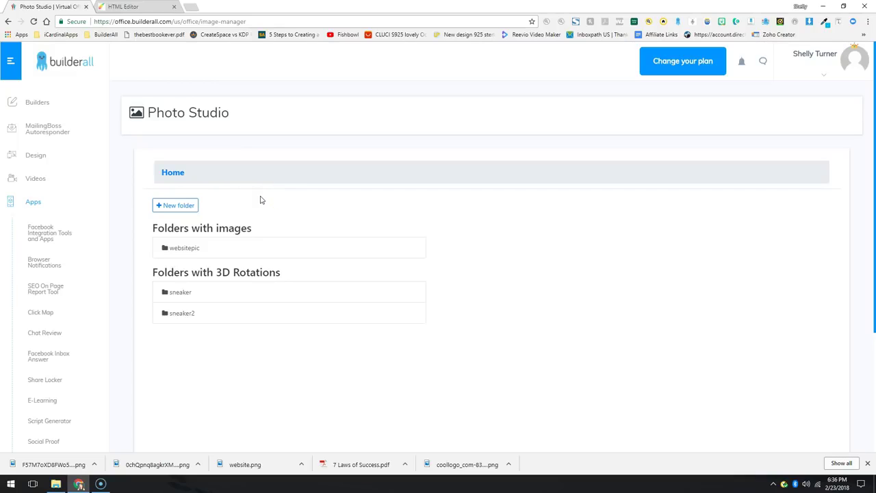
{"action": "left_click", "coordinate": [177, 206]}
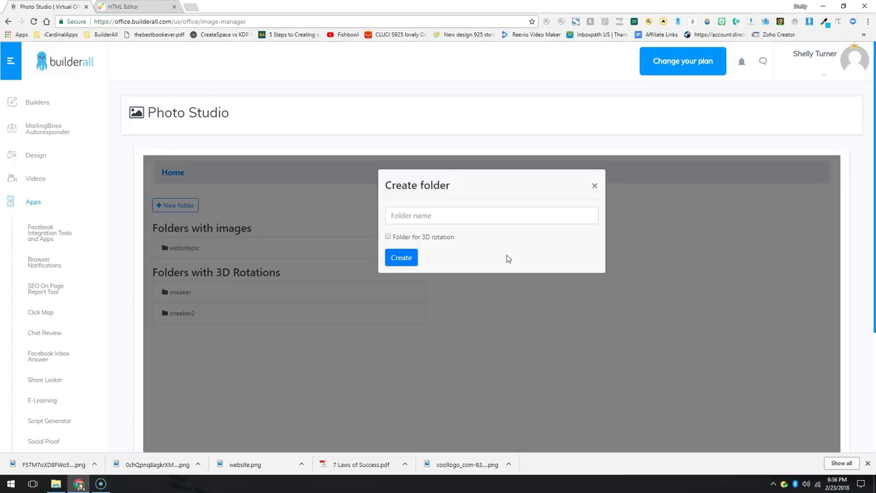
{"action": "left_click", "coordinate": [595, 185]}
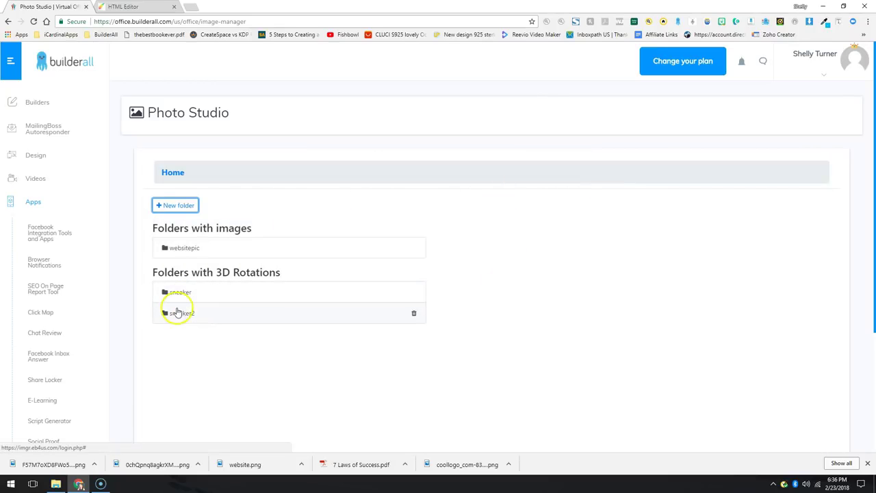
Step: Open the sneaker2 3D rotation folder and examine its rotating preview and the full set of source images
{"action": "left_click", "coordinate": [198, 315]}
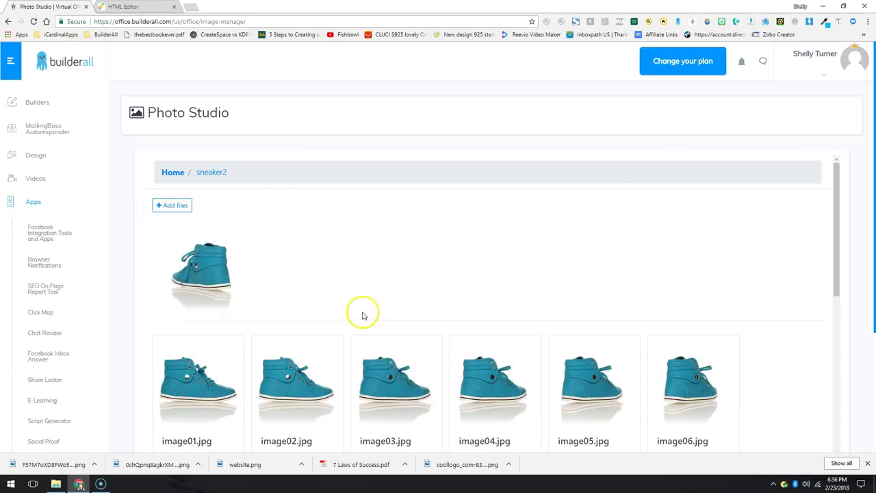
{"action": "scroll", "coordinate": [342, 308], "scroll_direction": "down", "scroll_amount": 2}
{"action": "scroll", "coordinate": [284, 289], "scroll_direction": "down", "scroll_amount": 3}
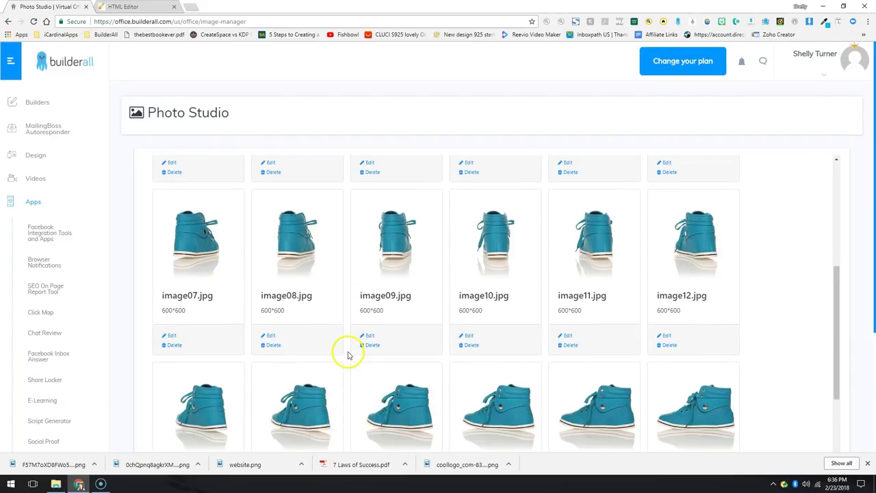
{"action": "scroll", "coordinate": [366, 355], "scroll_direction": "down", "scroll_amount": 5}
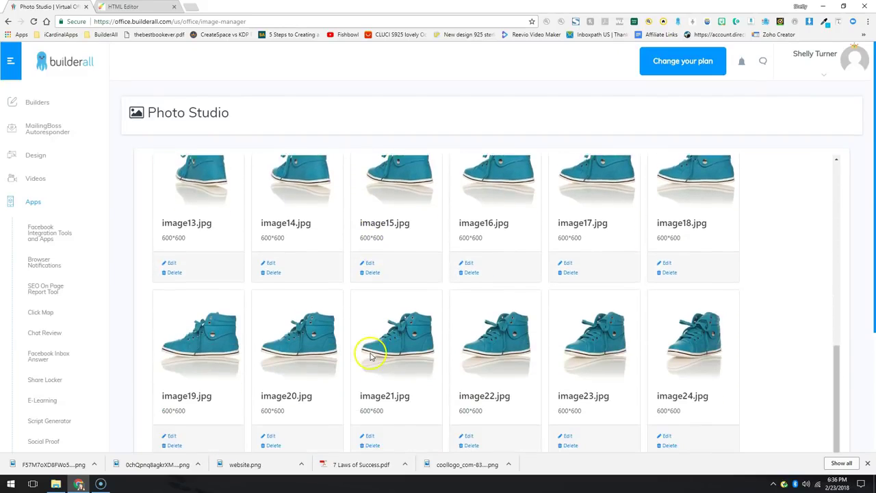
{"action": "scroll", "coordinate": [371, 357], "scroll_direction": "down", "scroll_amount": 4}
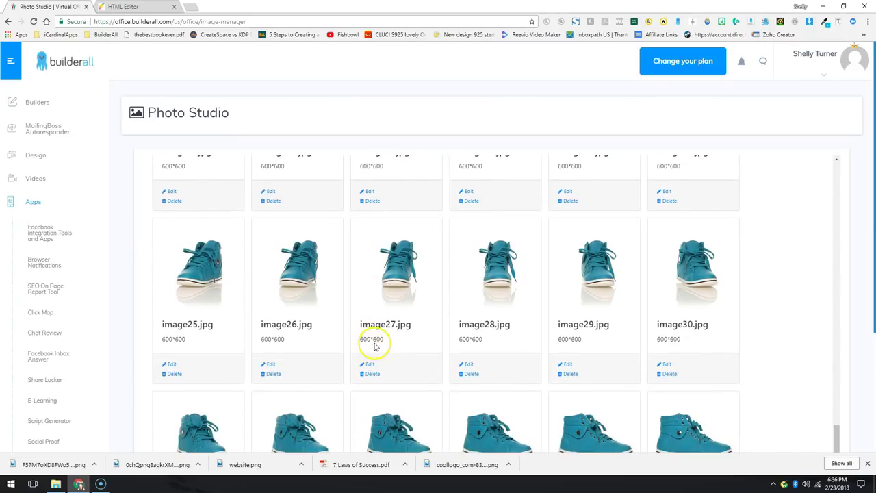
{"action": "scroll", "coordinate": [326, 335], "scroll_direction": "down", "scroll_amount": 5}
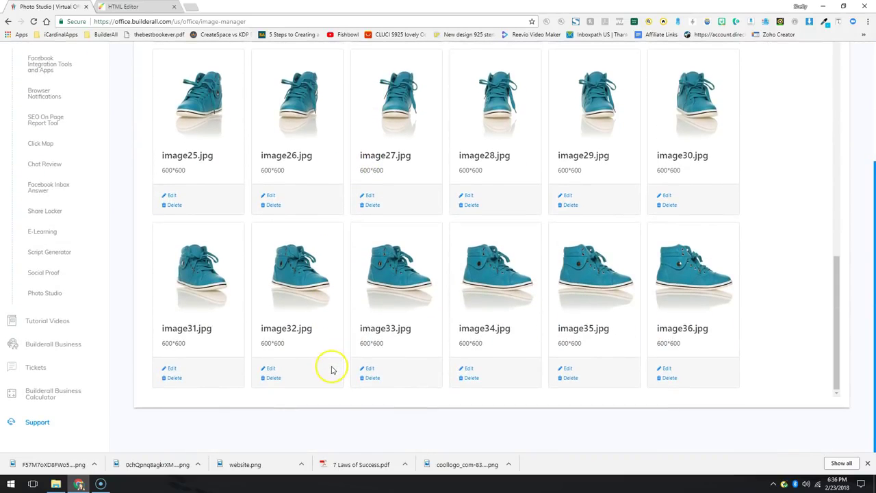
{"action": "scroll", "coordinate": [330, 366], "scroll_direction": "up", "scroll_amount": 6}
{"action": "scroll", "coordinate": [330, 373], "scroll_direction": "up", "scroll_amount": 10}
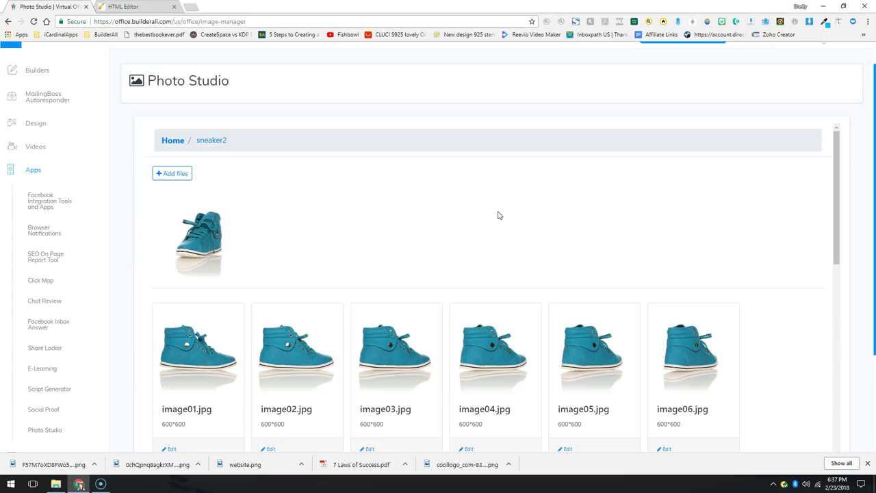
Step: Check the file upload options for the sneaker2 folder without adding files, and view the rotating preview
{"action": "left_click", "coordinate": [172, 173]}
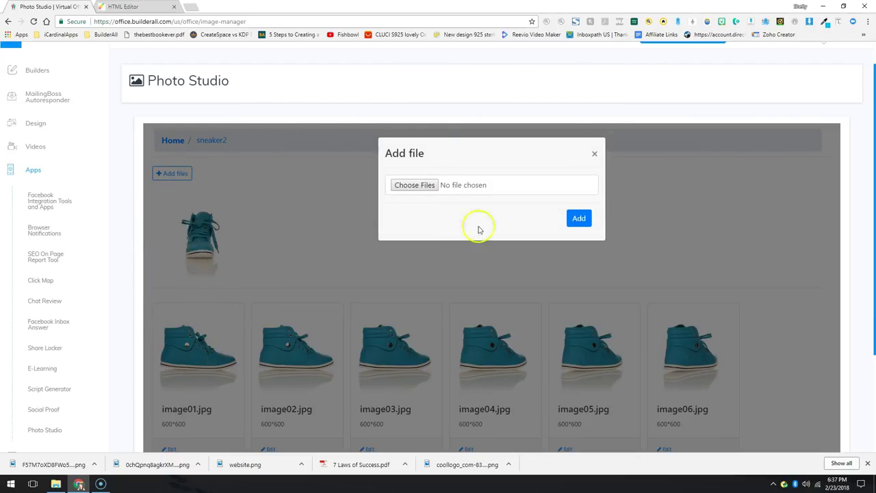
{"action": "left_click", "coordinate": [595, 153]}
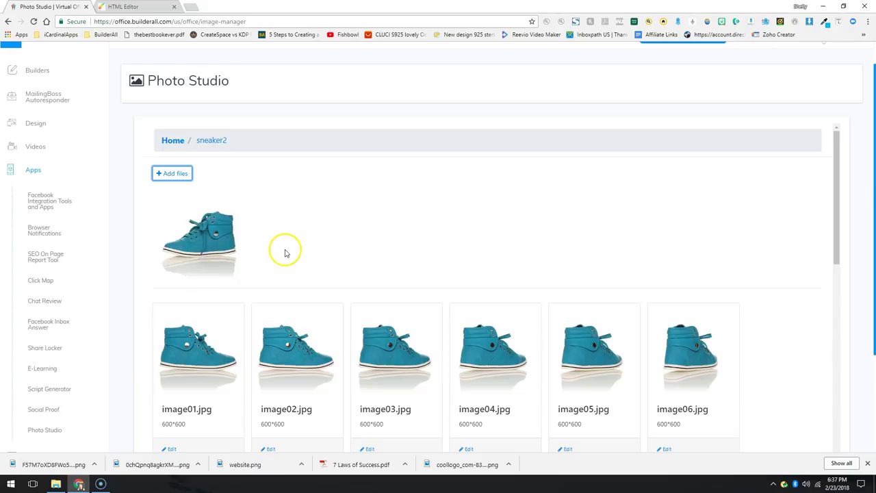
{"action": "scroll", "coordinate": [286, 250], "scroll_direction": "down", "scroll_amount": 1}
{"action": "scroll", "coordinate": [283, 248], "scroll_direction": "up", "scroll_amount": 1}
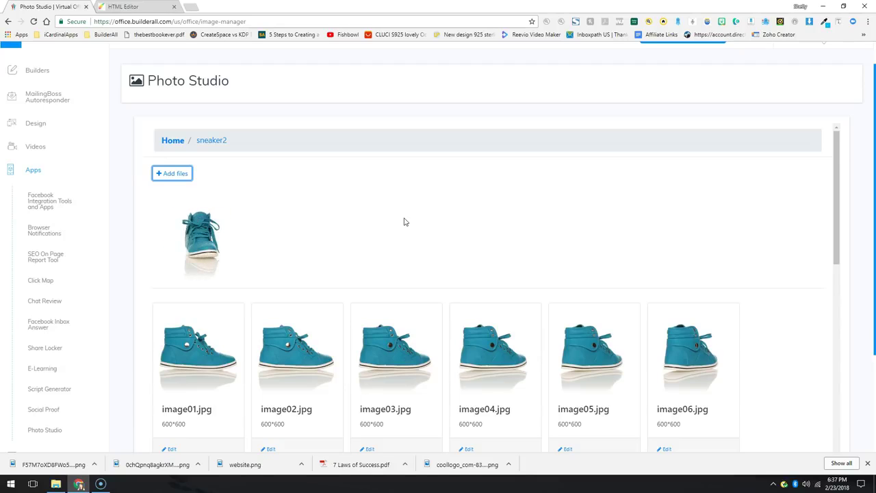
Step: Open image01.jpg from the sneaker2 folder for editing and add BA.png as its watermark image
{"action": "scroll", "coordinate": [294, 318], "scroll_direction": "down", "scroll_amount": 1}
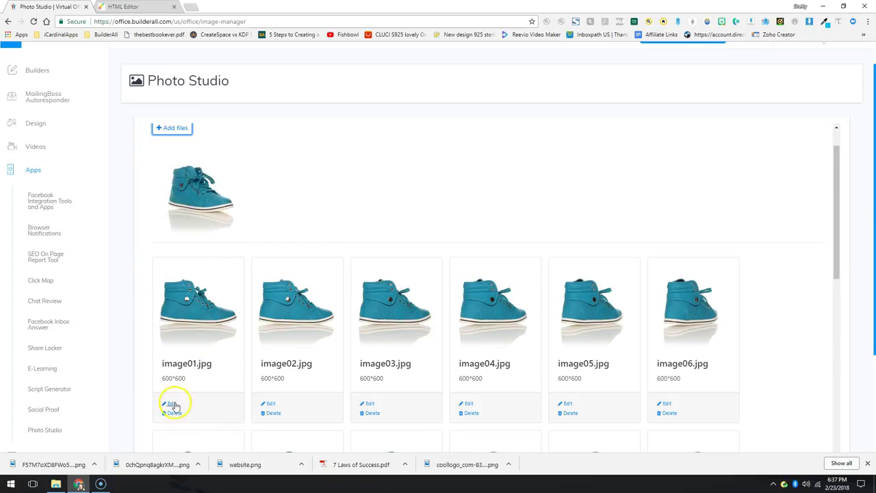
{"action": "left_click", "coordinate": [170, 404]}
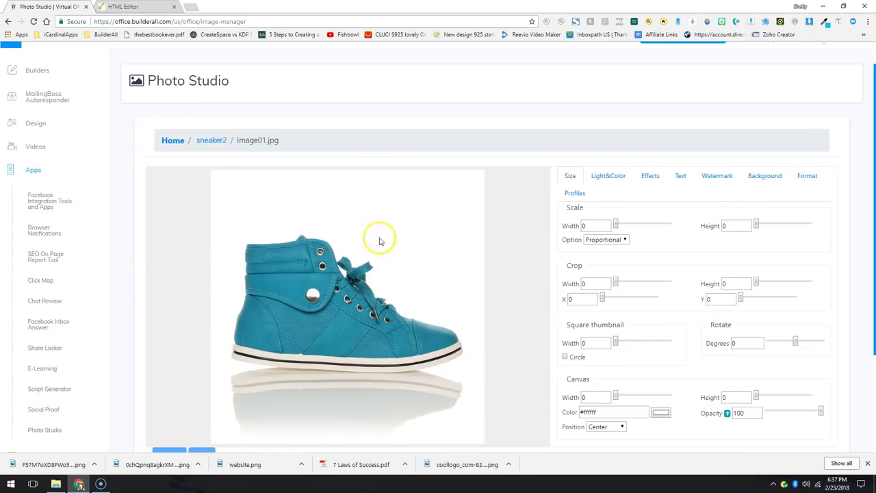
{"action": "scroll", "coordinate": [366, 332], "scroll_direction": "down", "scroll_amount": 1}
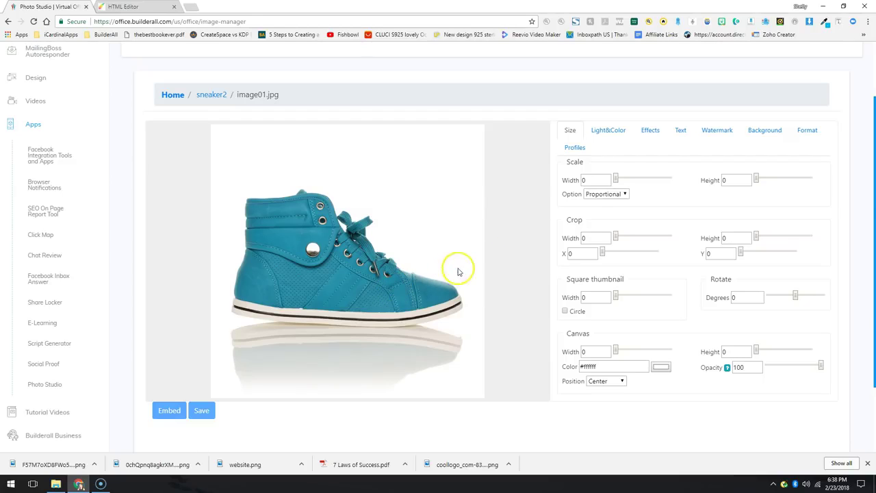
{"action": "left_click", "coordinate": [717, 130]}
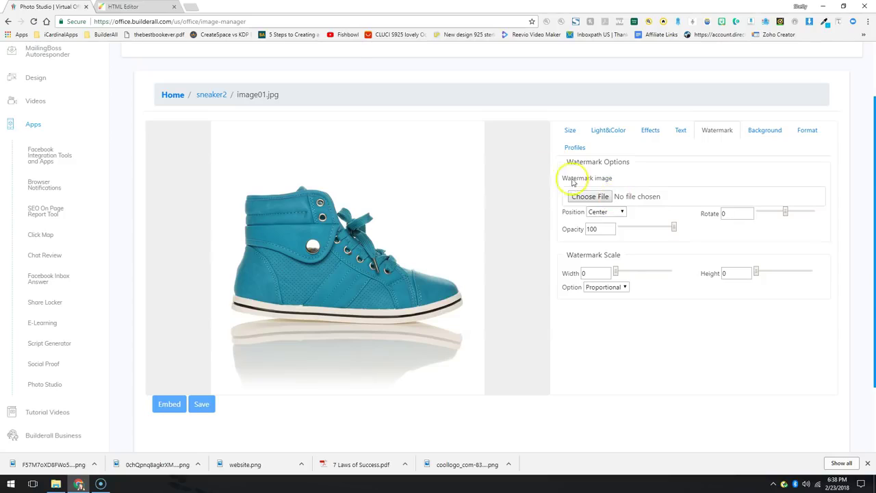
{"action": "left_click", "coordinate": [590, 197]}
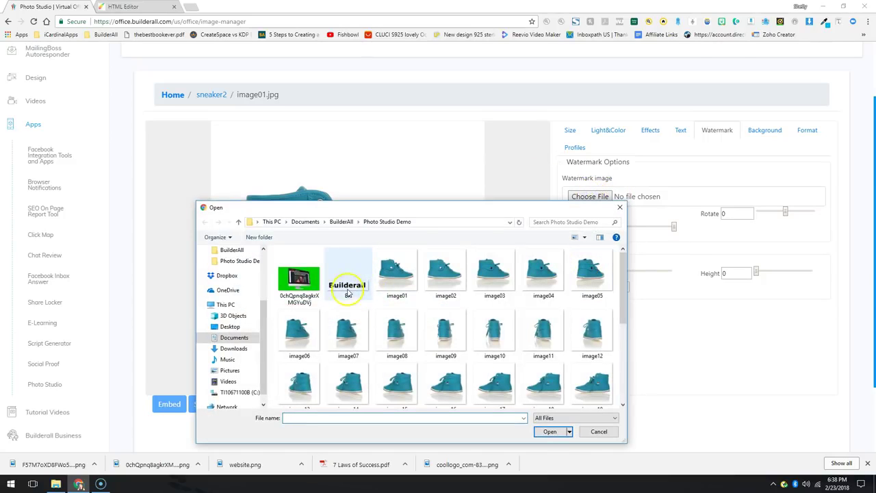
{"action": "left_click", "coordinate": [349, 278]}
{"action": "left_click", "coordinate": [550, 431]}
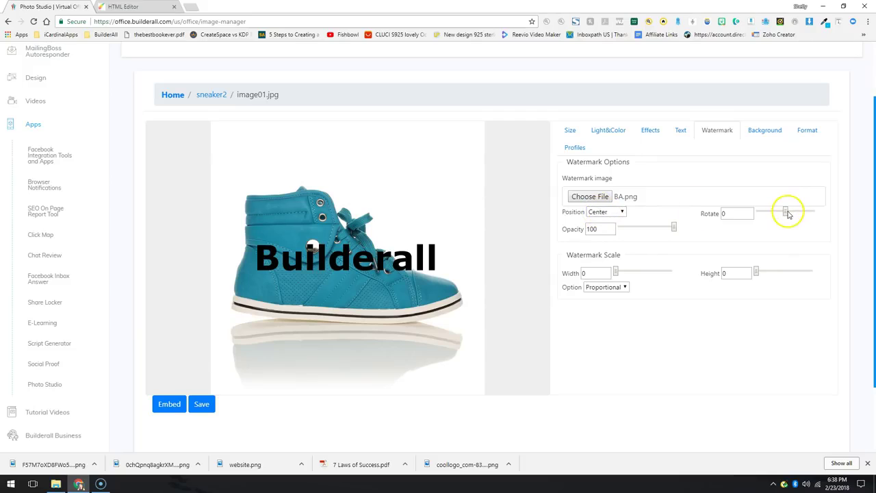
Step: Rotate the watermark 34 degrees and lower its opacity to 38
{"action": "left_click_drag", "start_coordinate": [785, 211], "coordinate": [798, 212]}
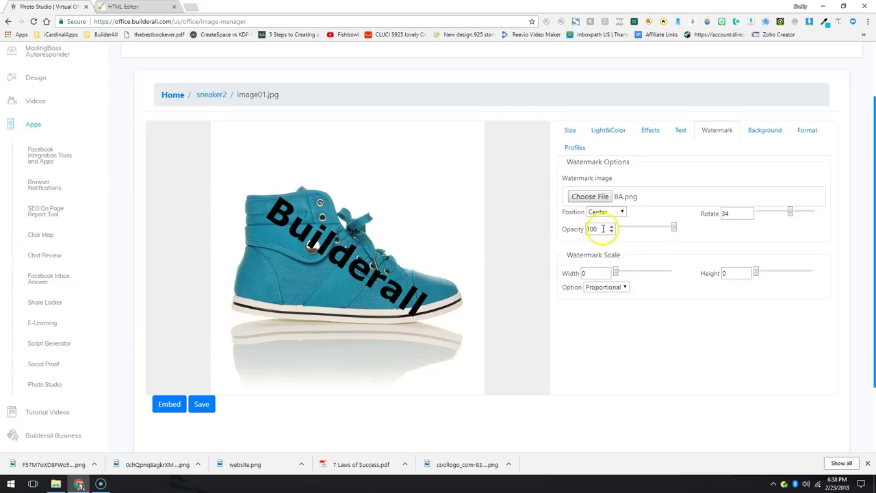
{"action": "left_click", "coordinate": [672, 227]}
{"action": "left_click_drag", "start_coordinate": [672, 227], "coordinate": [650, 228]}
{"action": "left_click_drag", "start_coordinate": [632, 389], "coordinate": [632, 389]}
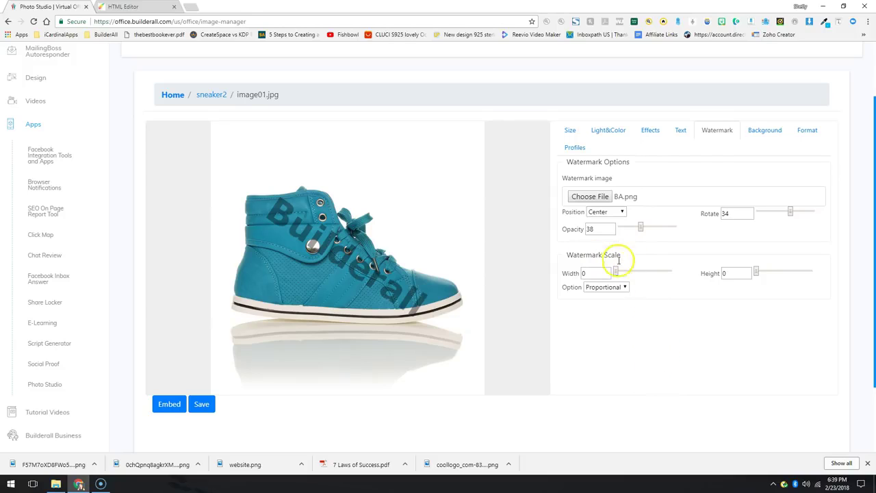
Step: Scale the watermark proportionally with width 475 and height 160, and reduce its opacity to 21
{"action": "left_click_drag", "start_coordinate": [616, 273], "coordinate": [641, 271]}
{"action": "mouse_move", "coordinate": [756, 274]}
{"action": "left_mouse_down"}
{"action": "mouse_move", "coordinate": [779, 272]}
{"action": "mouse_move", "coordinate": [771, 273]}
{"action": "left_mouse_up"}
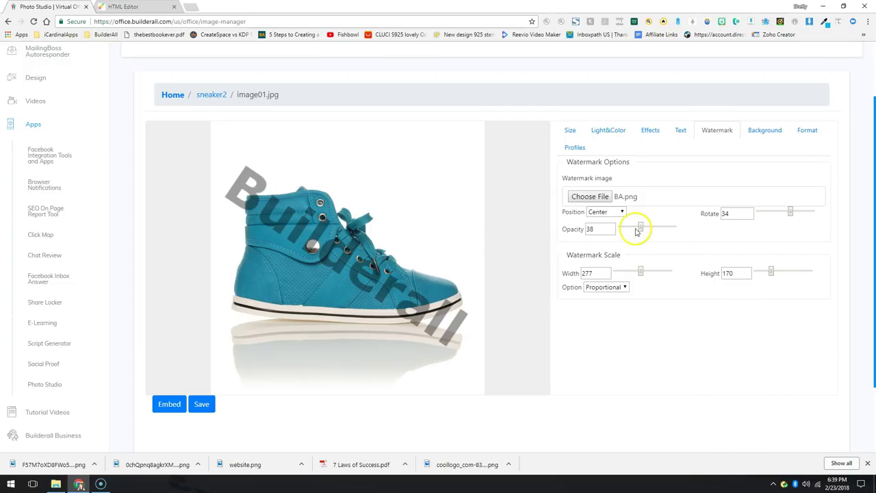
{"action": "left_click_drag", "start_coordinate": [637, 226], "coordinate": [631, 228]}
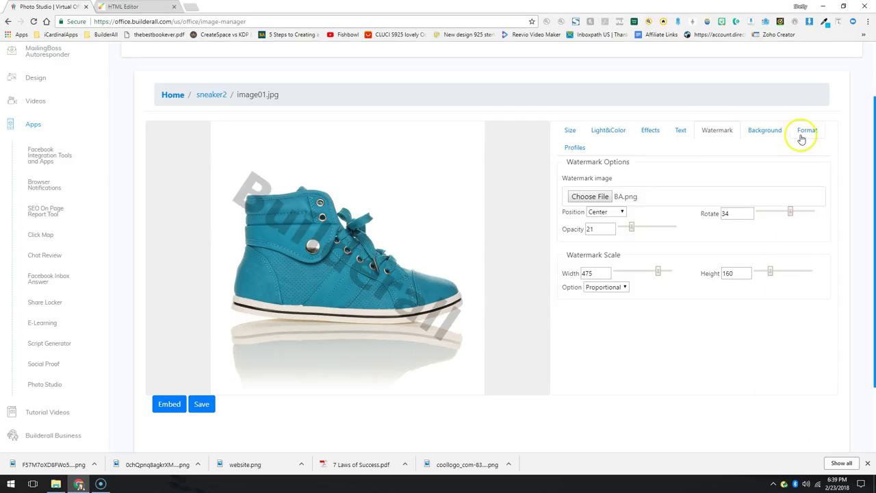
Step: Create an image profile named "Buillderall Watermark" from the current watermark options
{"action": "left_click", "coordinate": [574, 148]}
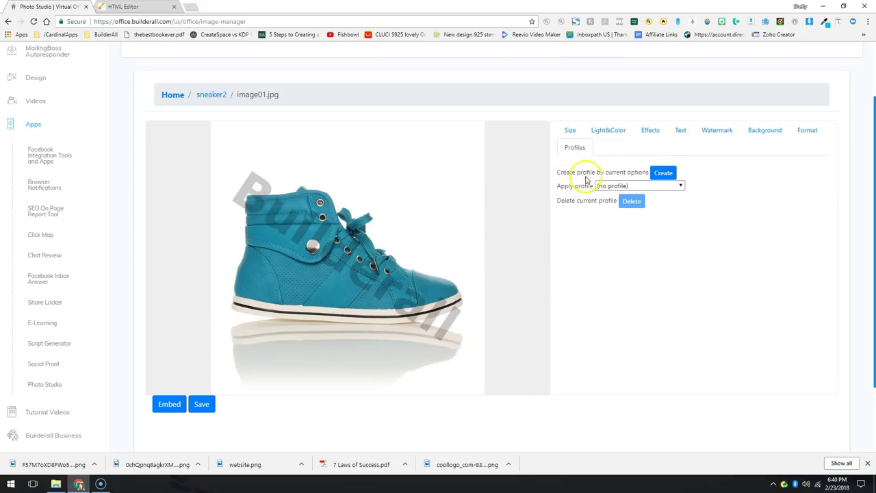
{"action": "left_click", "coordinate": [671, 174]}
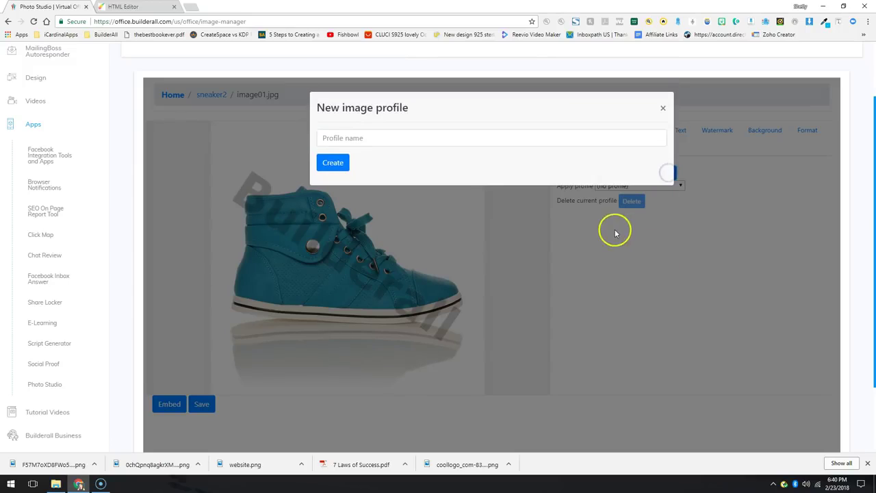
{"action": "left_click", "coordinate": [399, 138]}
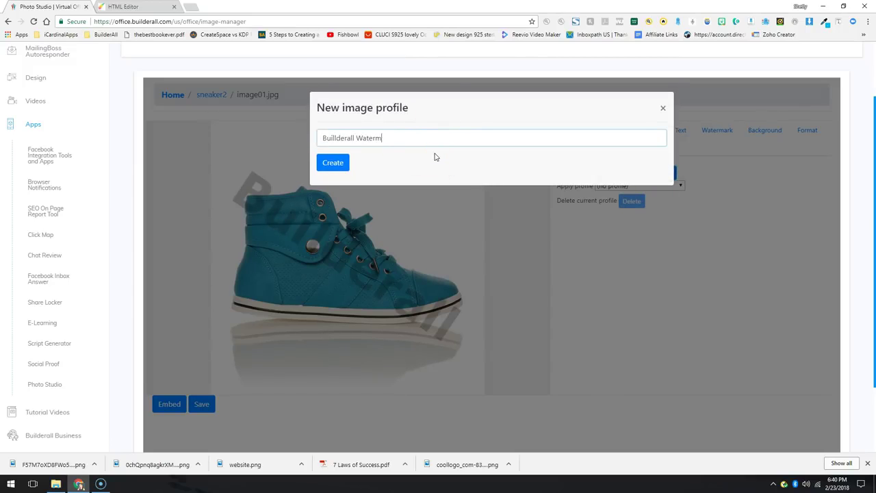
{"action": "left_click", "coordinate": [332, 162]}
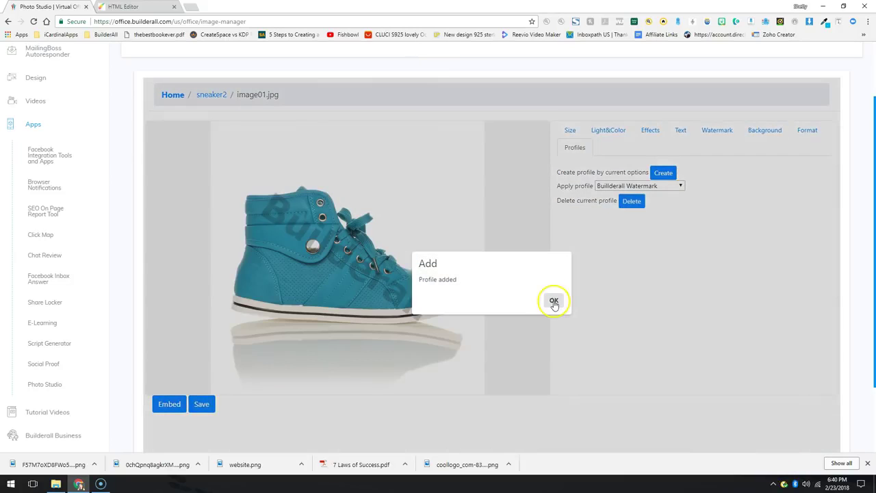
{"action": "left_click", "coordinate": [554, 302]}
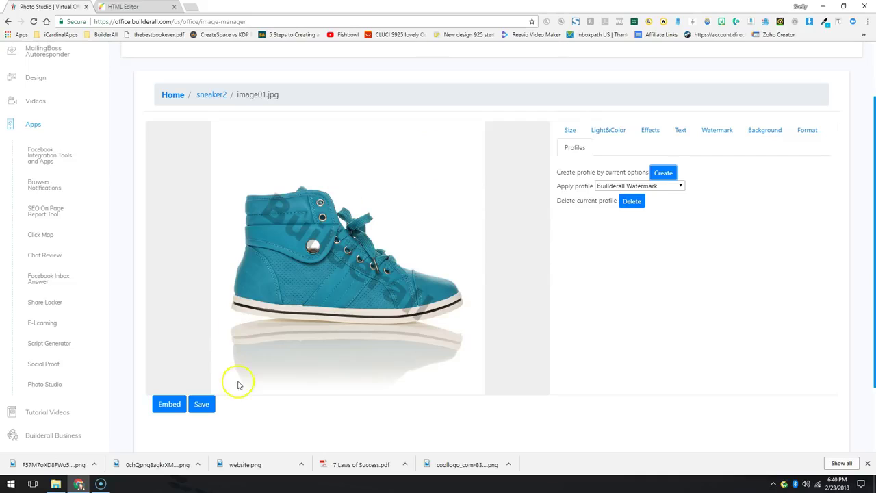
Step: Save the watermarked image01.jpg and return to the sneaker2 folder to review its images
{"action": "left_click", "coordinate": [201, 405]}
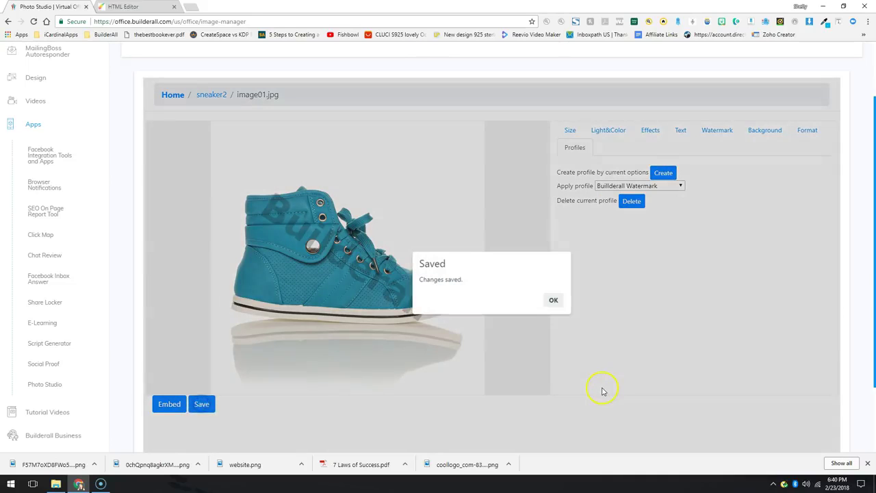
{"action": "left_click", "coordinate": [555, 301]}
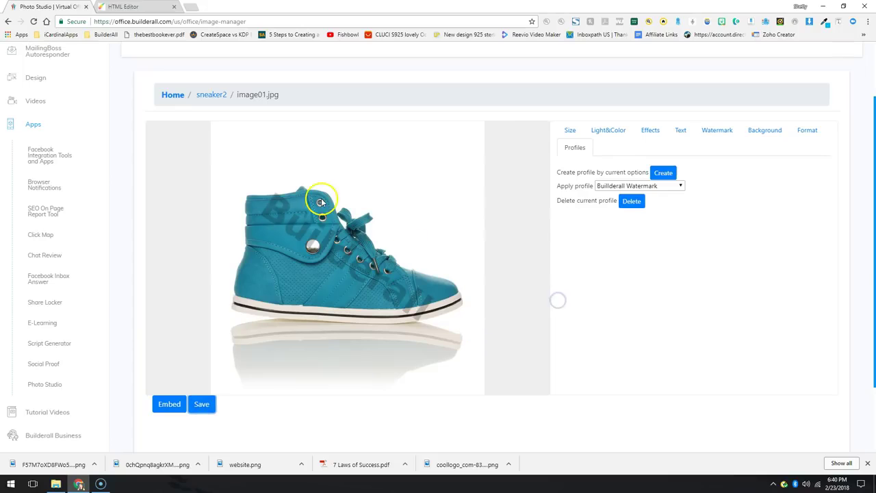
{"action": "left_click", "coordinate": [210, 96]}
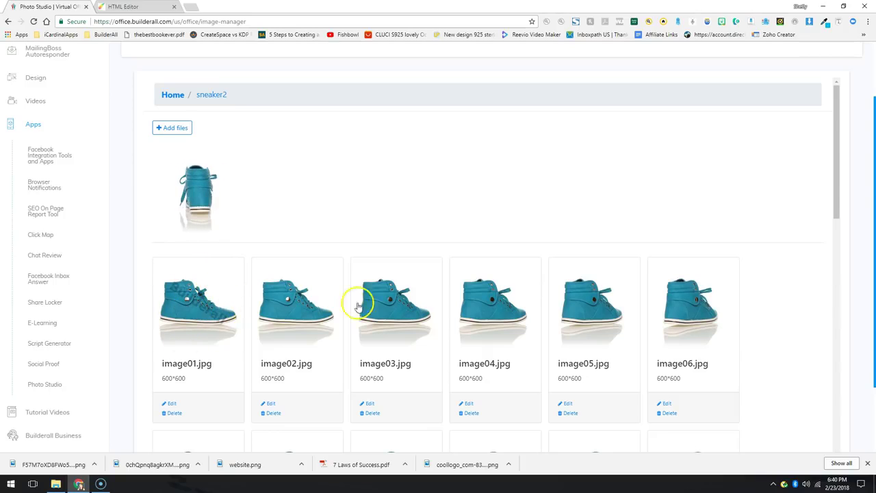
{"action": "scroll", "coordinate": [665, 342], "scroll_direction": "down", "scroll_amount": 3}
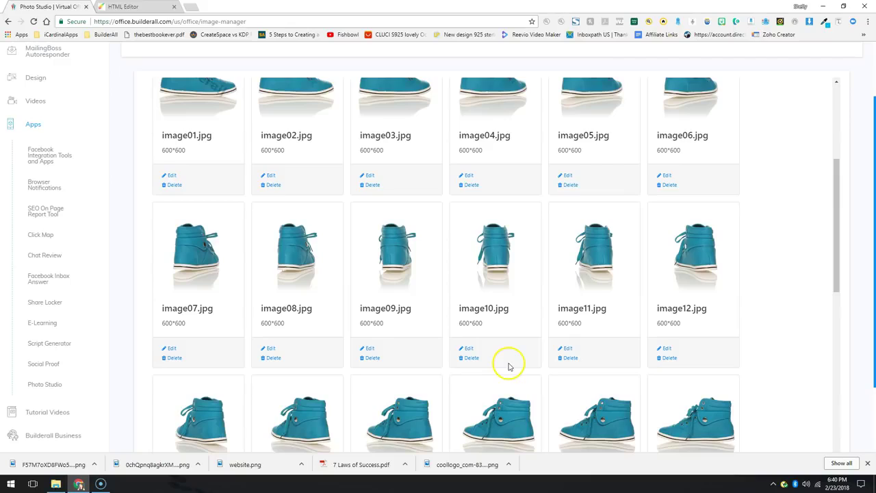
{"action": "scroll", "coordinate": [506, 363], "scroll_direction": "up", "scroll_amount": 5}
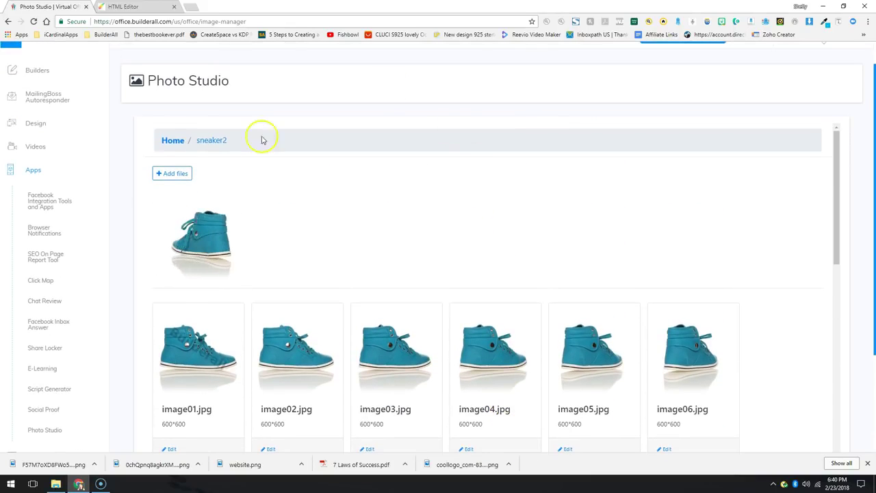
Step: Open the sneaker2 rotation and apply the Buillderall Watermark profile to all of its images
{"action": "left_click", "coordinate": [191, 234]}
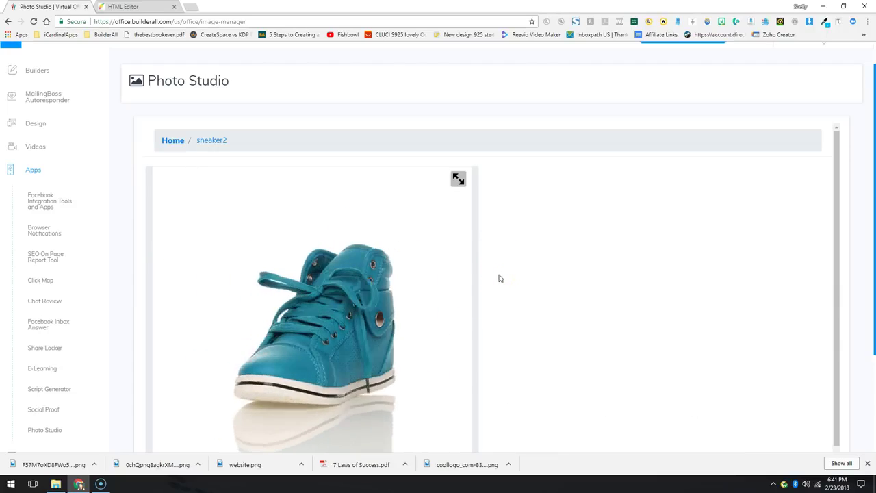
{"action": "left_click", "coordinate": [325, 308]}
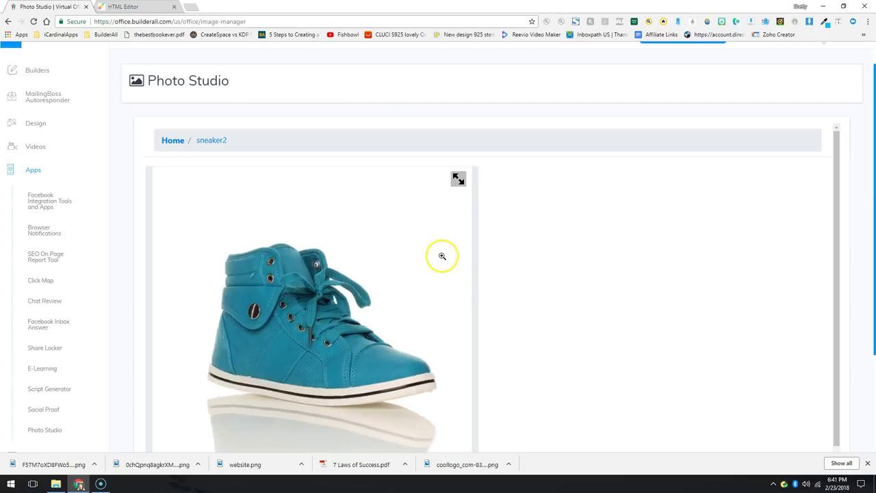
{"action": "scroll", "coordinate": [532, 319], "scroll_direction": "down", "scroll_amount": 2}
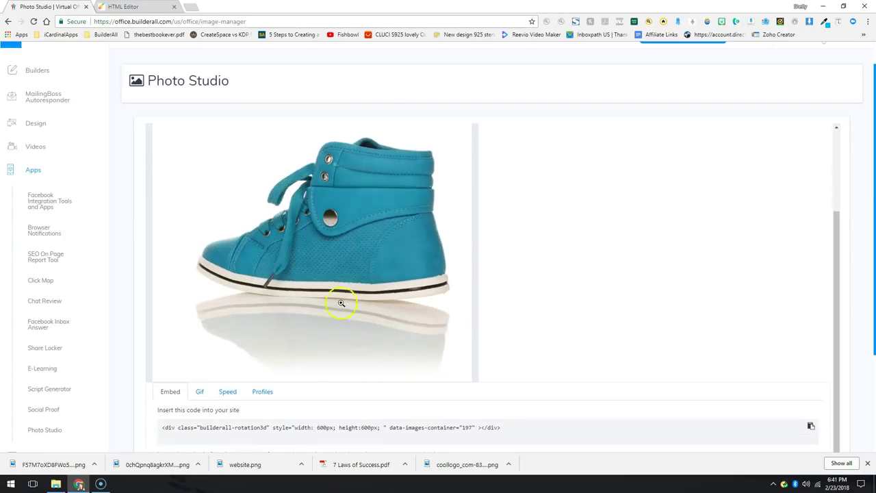
{"action": "left_click", "coordinate": [262, 391]}
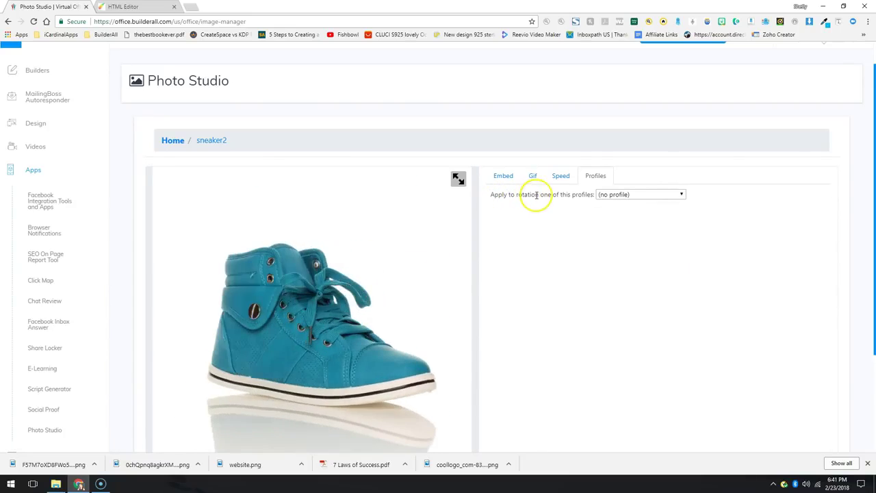
{"action": "left_click", "coordinate": [636, 196]}
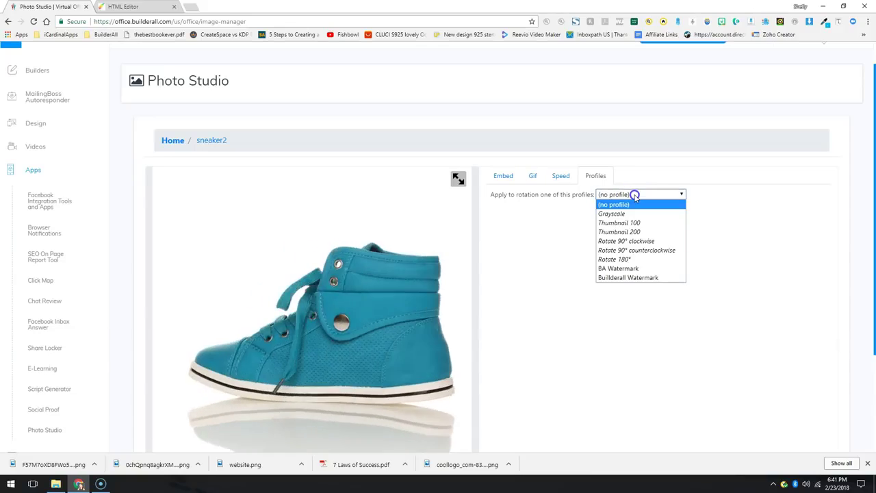
{"action": "left_click", "coordinate": [636, 278]}
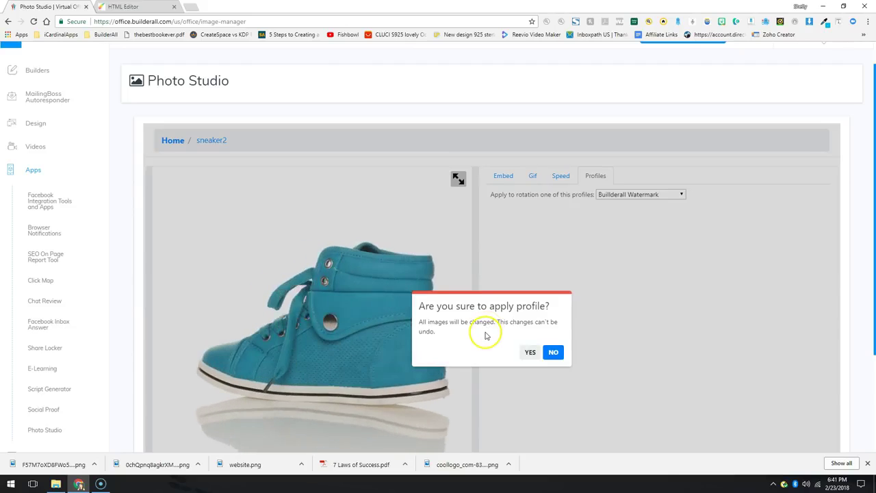
{"action": "left_click", "coordinate": [529, 356]}
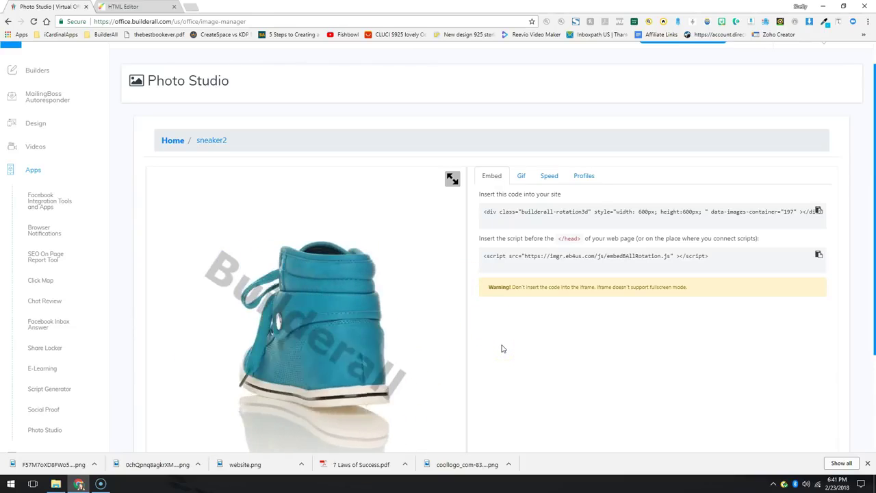
{"action": "left_click", "coordinate": [504, 350]}
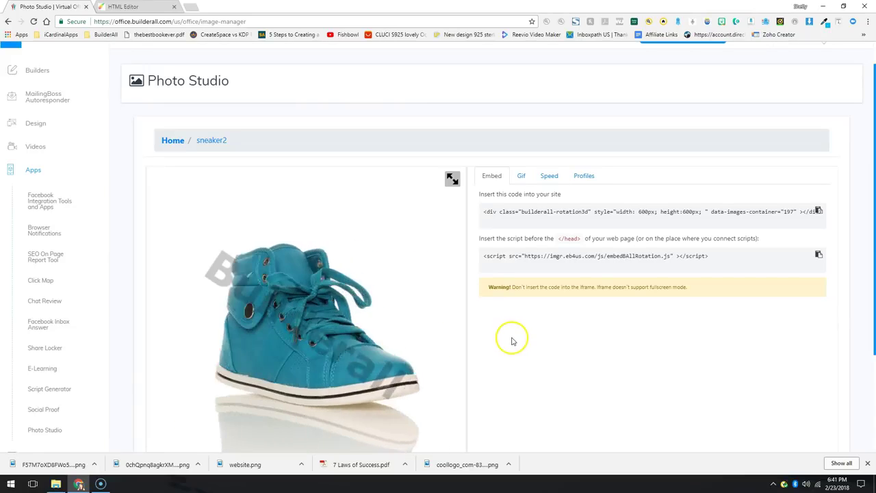
Step: Copy the sneaker2 rotation's div embed code, the one to insert into the site
{"action": "scroll", "coordinate": [512, 338], "scroll_direction": "down", "scroll_amount": 1}
{"action": "scroll", "coordinate": [512, 338], "scroll_direction": "up", "scroll_amount": 1}
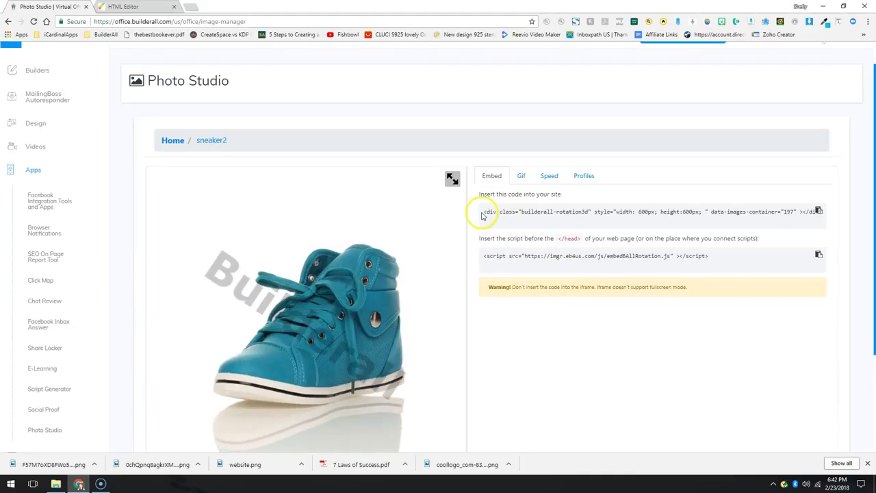
{"action": "left_click", "coordinate": [819, 212]}
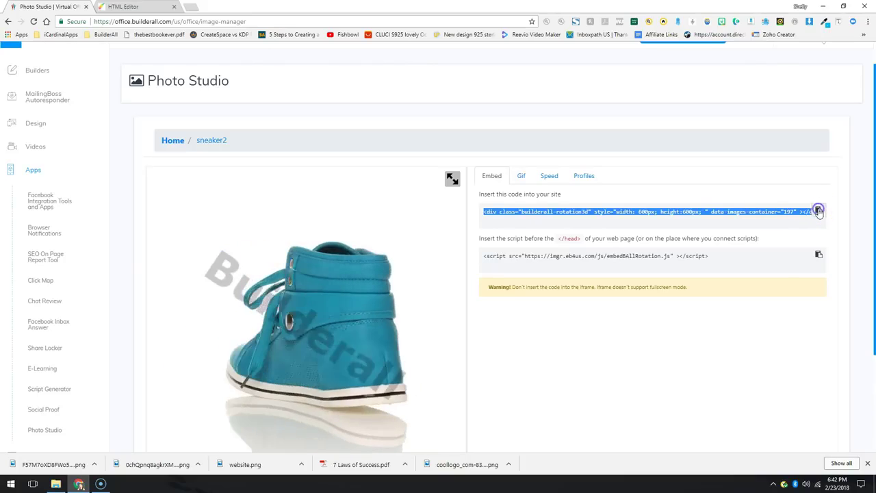
Step: Switch to the HTML Editor and add a custom HTML element to the Home page
{"action": "left_click", "coordinate": [124, 7]}
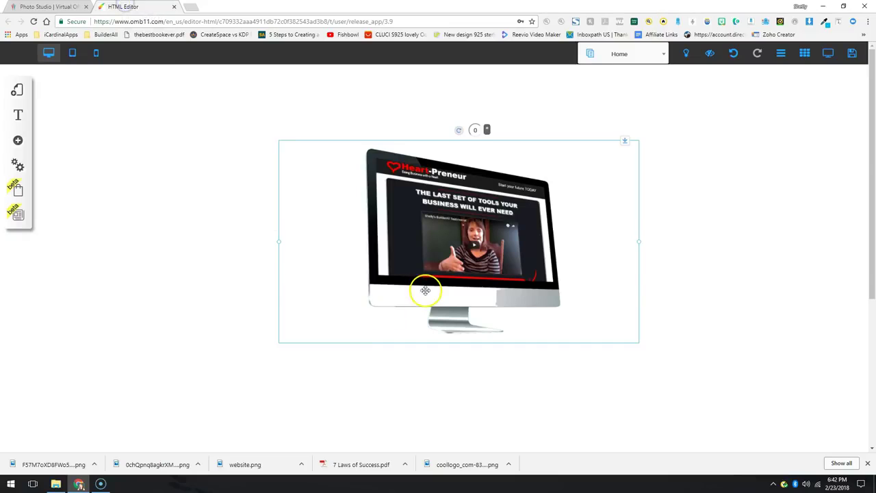
{"action": "left_click", "coordinate": [18, 140]}
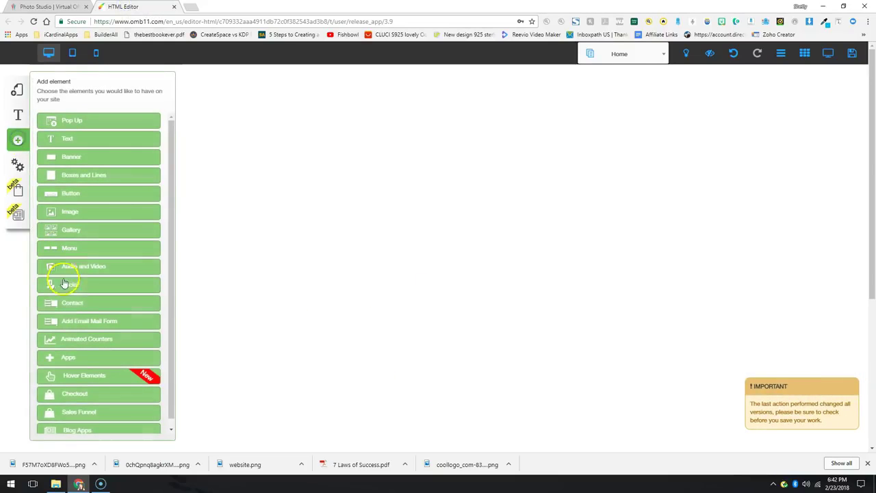
{"action": "left_click", "coordinate": [71, 358]}
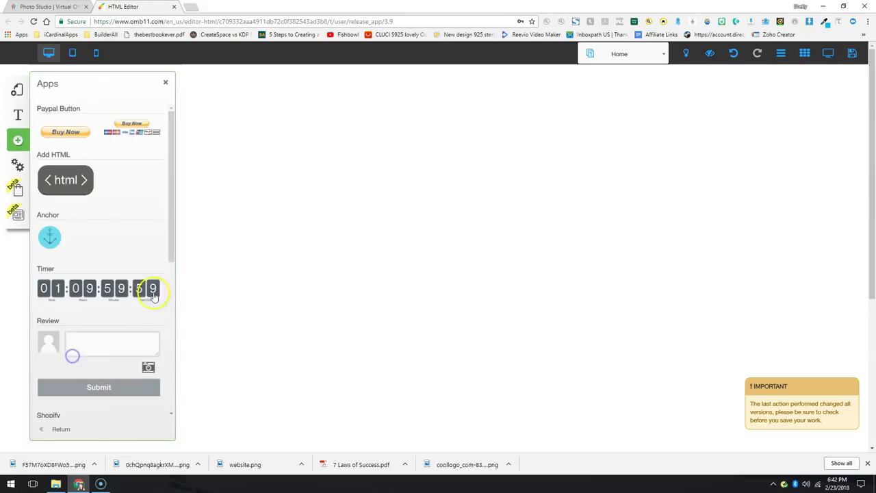
{"action": "left_click", "coordinate": [65, 183]}
{"action": "left_click", "coordinate": [429, 220]}
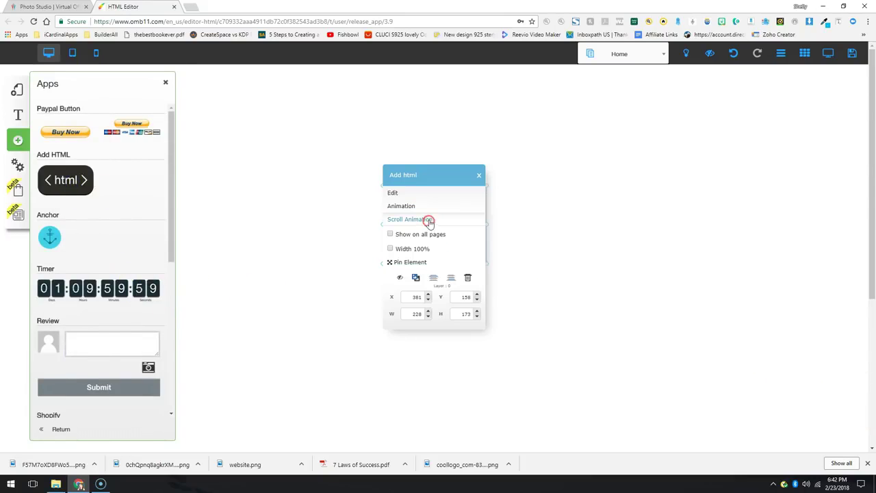
Step: Open the HTML element's code and paste the copied rotation div on a new line inside the body section
{"action": "left_click", "coordinate": [404, 192]}
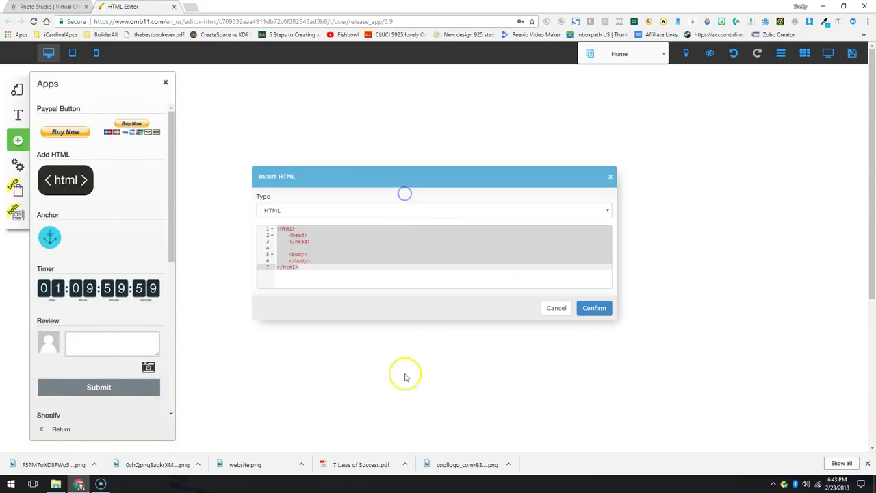
{"action": "left_click", "coordinate": [314, 255]}
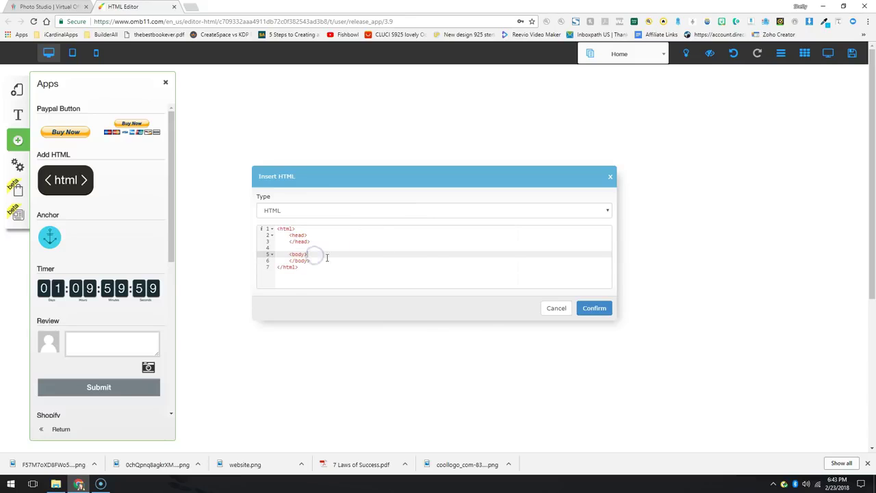
{"action": "key", "text": "Return"}
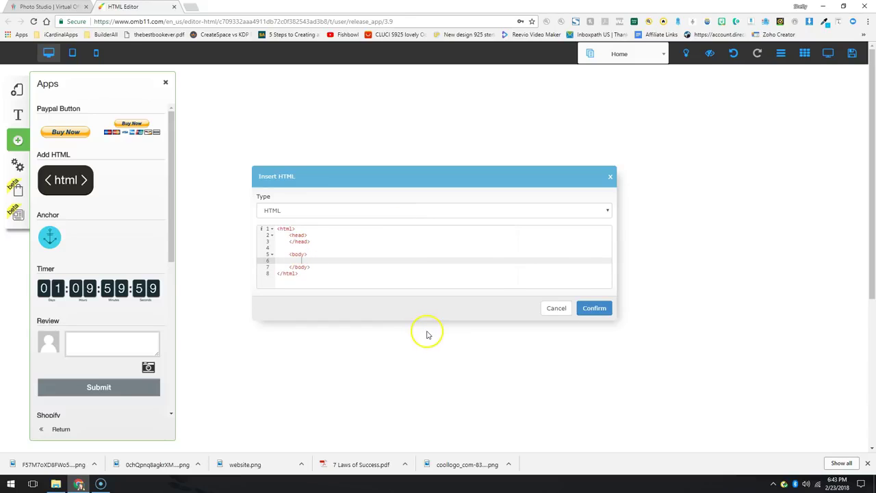
{"action": "key", "text": "ctrl+v"}
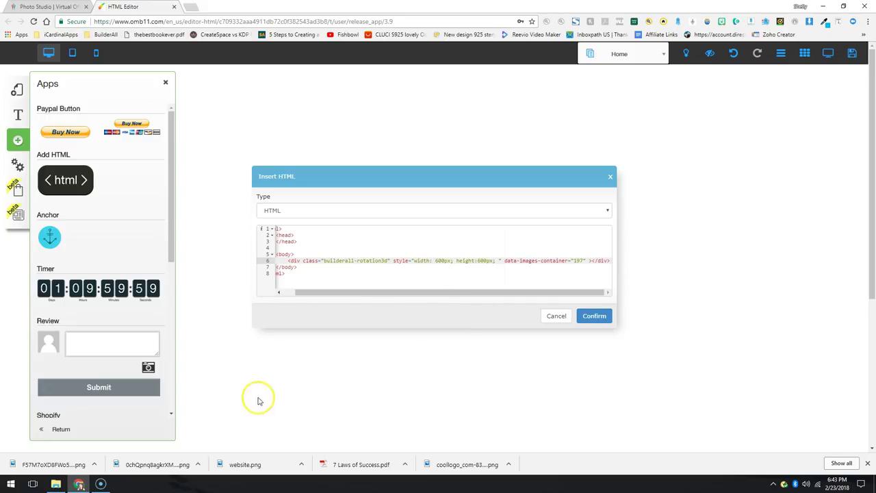
Step: Return to Photo Studio and copy the sneaker2 rotation's script code, the one that goes before the closing head tag
{"action": "left_click", "coordinate": [50, 6]}
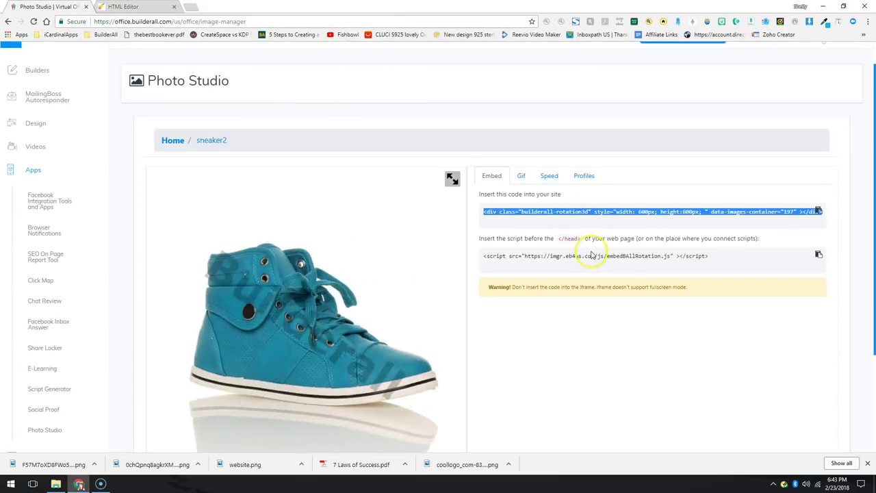
{"action": "left_click", "coordinate": [678, 255]}
{"action": "left_click", "coordinate": [646, 256]}
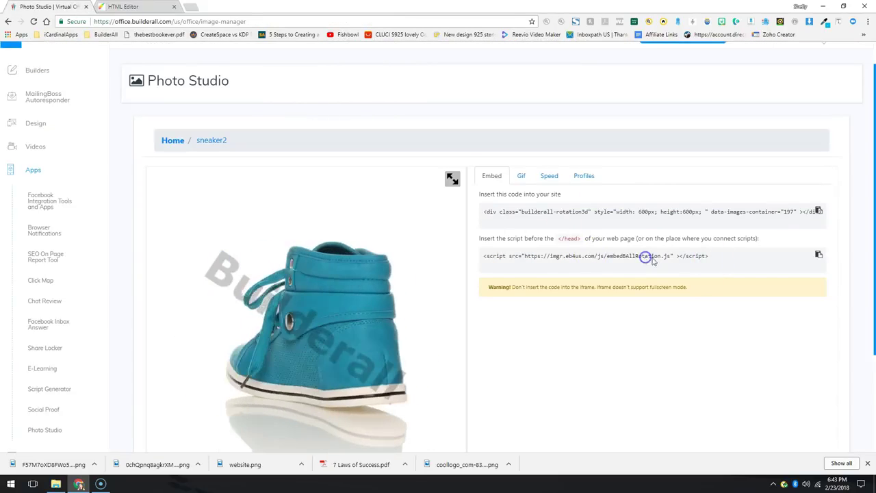
{"action": "left_click", "coordinate": [820, 255]}
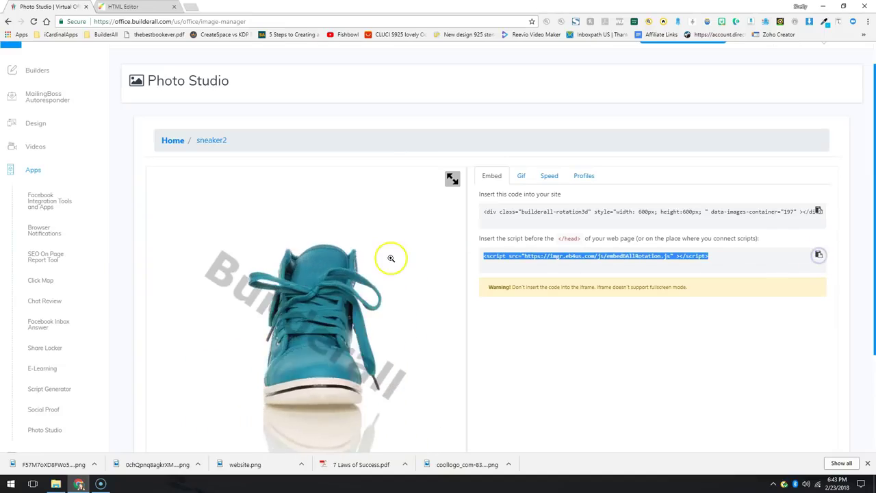
Step: Back in the HTML Editor, paste the rotation script on a new line inside the head section and confirm the code
{"action": "left_click", "coordinate": [141, 8]}
{"action": "left_click", "coordinate": [417, 236]}
{"action": "key", "text": "Return"}
{"action": "key", "text": "ctrl+v"}
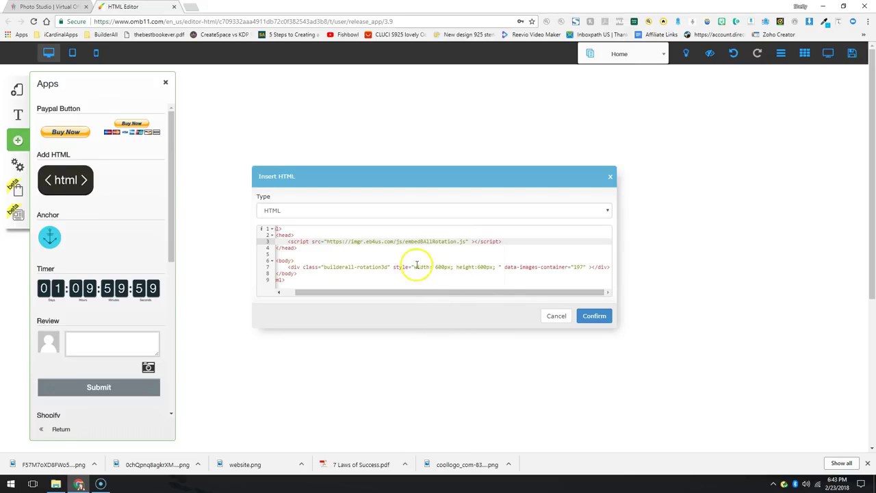
{"action": "left_click", "coordinate": [591, 316]}
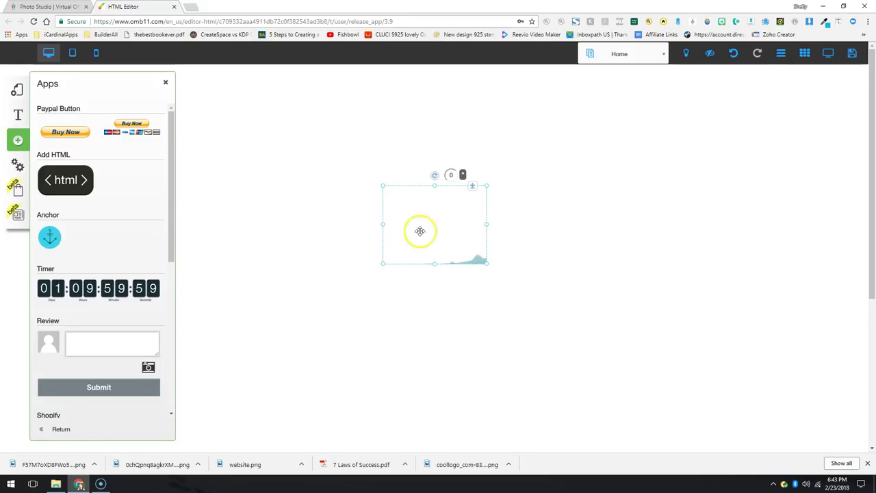
Step: Enlarge the HTML element so the whole sneaker rotation fits, and reposition it near the middle of the page
{"action": "left_click", "coordinate": [165, 82]}
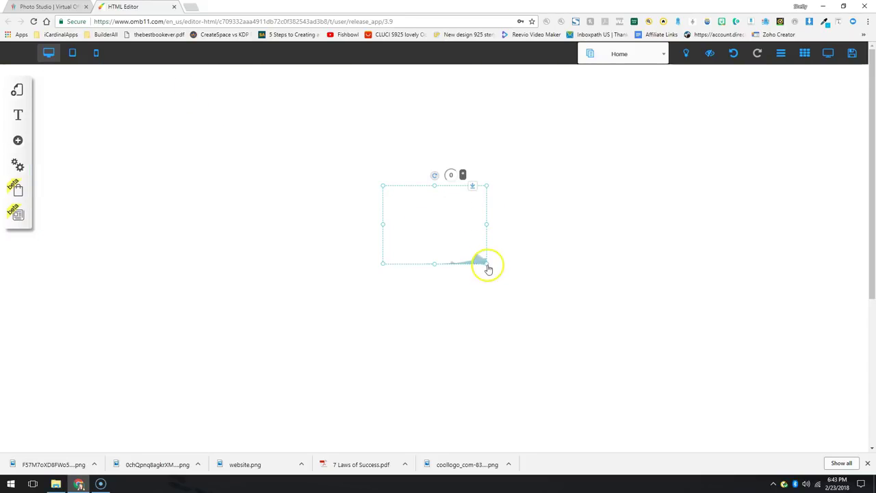
{"action": "left_click_drag", "start_coordinate": [494, 272], "coordinate": [680, 444]}
{"action": "left_click_drag", "start_coordinate": [612, 342], "coordinate": [517, 278]}
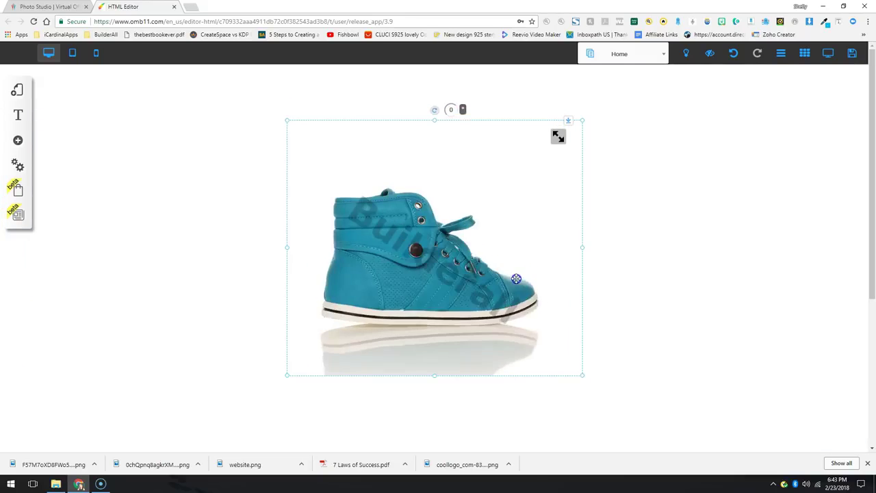
{"action": "left_click_drag", "start_coordinate": [581, 376], "coordinate": [610, 405]}
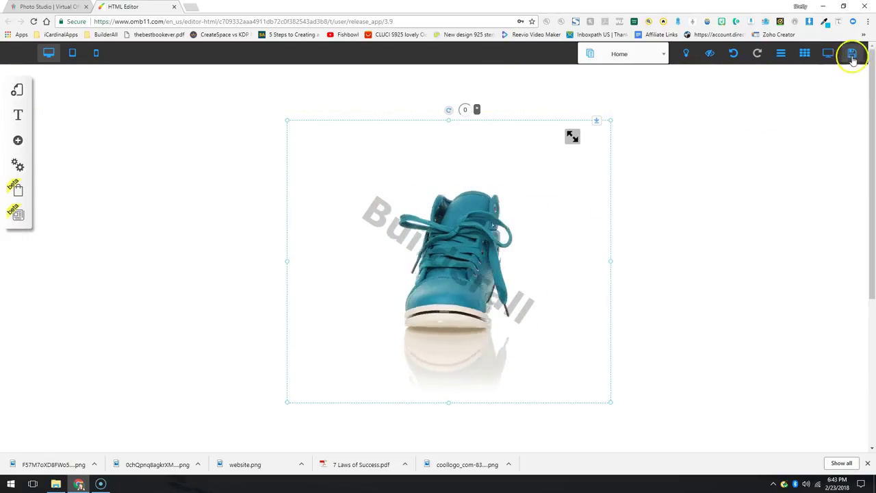
Step: Preview the page and rotate the embedded sneaker back and forth to check the 3D rotation
{"action": "left_click", "coordinate": [829, 54]}
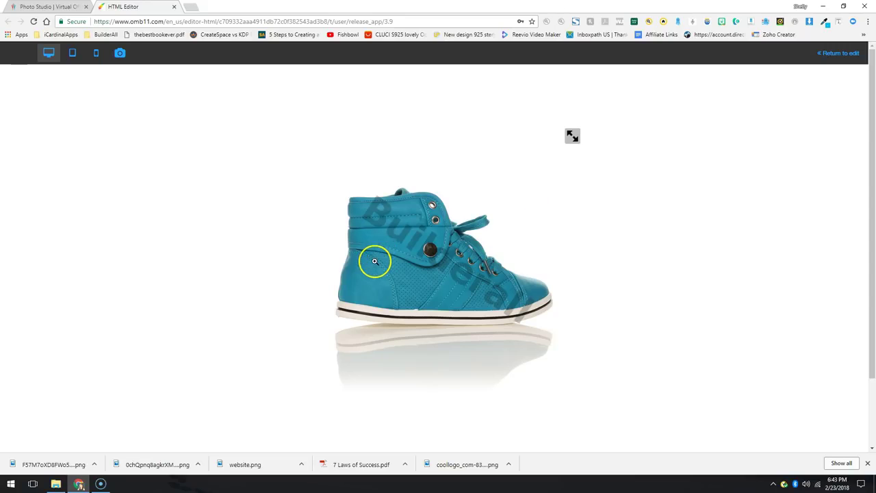
{"action": "left_click_drag", "start_coordinate": [374, 261], "coordinate": [431, 268]}
{"action": "left_click_drag", "start_coordinate": [492, 272], "coordinate": [527, 266]}
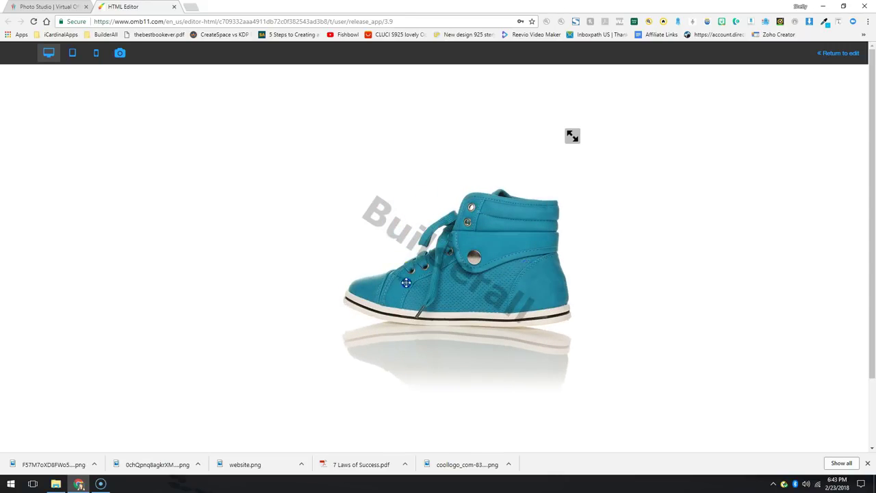
{"action": "left_click_drag", "start_coordinate": [406, 283], "coordinate": [531, 276]}
{"action": "left_click_drag", "start_coordinate": [414, 276], "coordinate": [524, 281]}
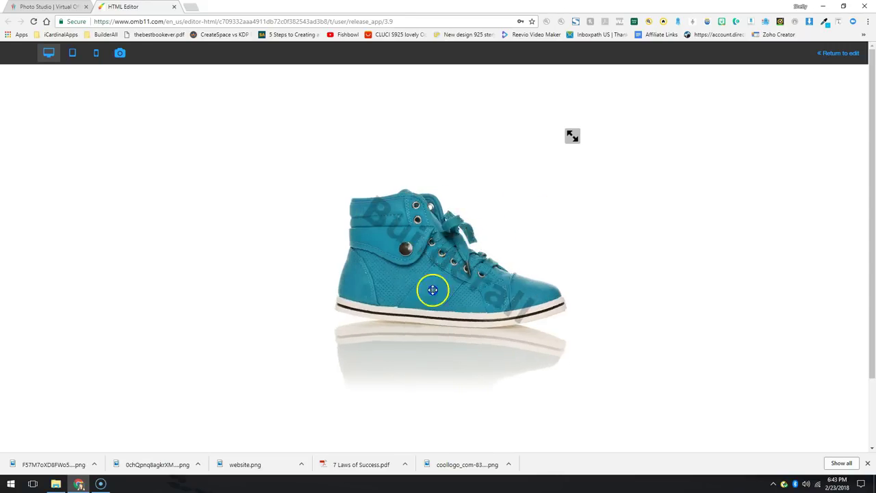
{"action": "left_click_drag", "start_coordinate": [434, 290], "coordinate": [528, 286]}
Step: View the embedded sneaker in full screen, exit back to the page preview and rotate it once more
{"action": "left_click", "coordinate": [573, 136]}
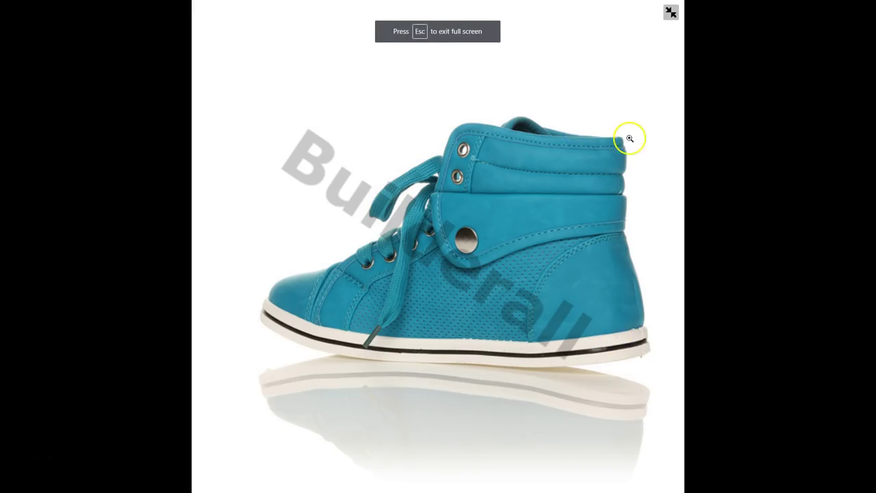
{"action": "left_click", "coordinate": [671, 13]}
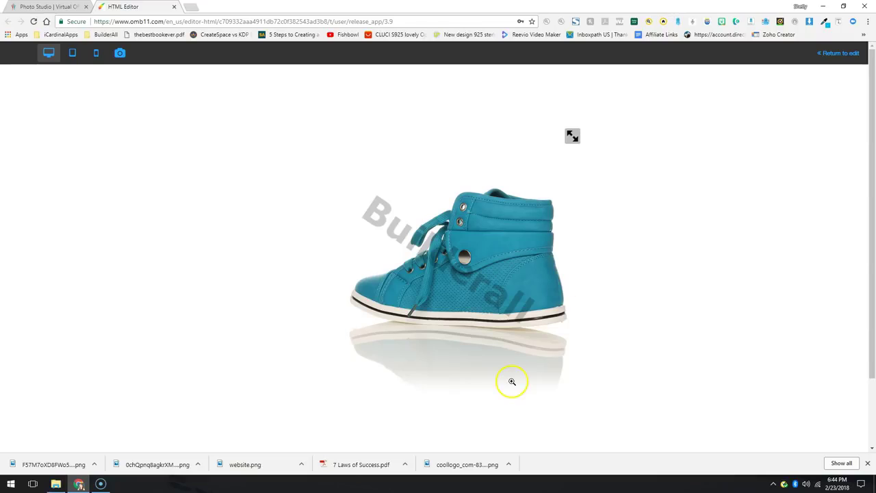
{"action": "left_click_drag", "start_coordinate": [559, 367], "coordinate": [11, 354]}
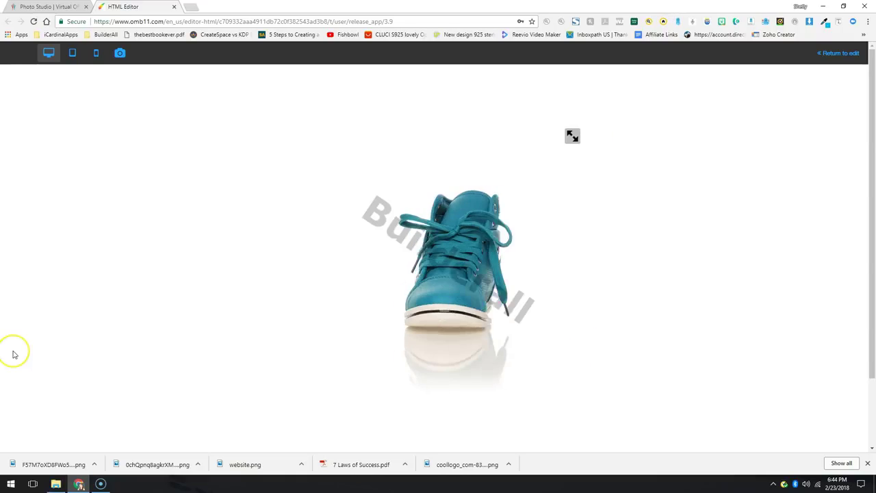